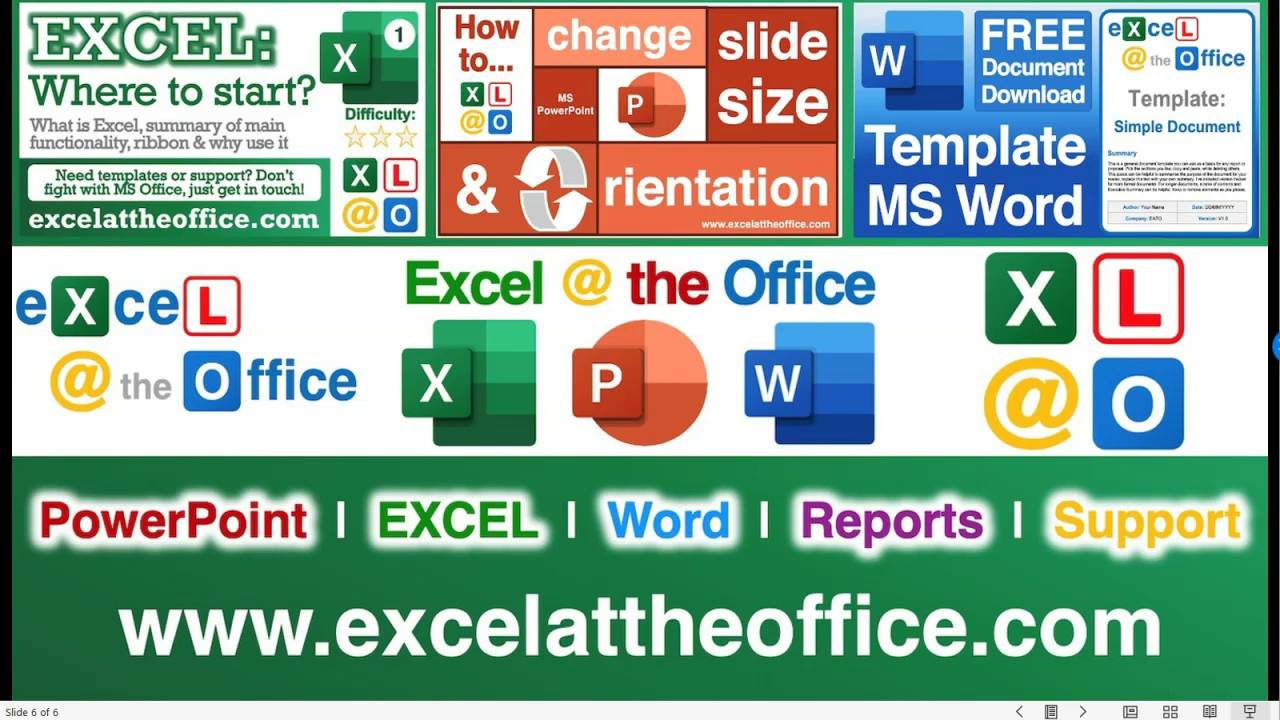
- Return to Normal view on slide 1 and show the Transitions settings
{"action": "left_click", "coordinate": [1129, 710]}
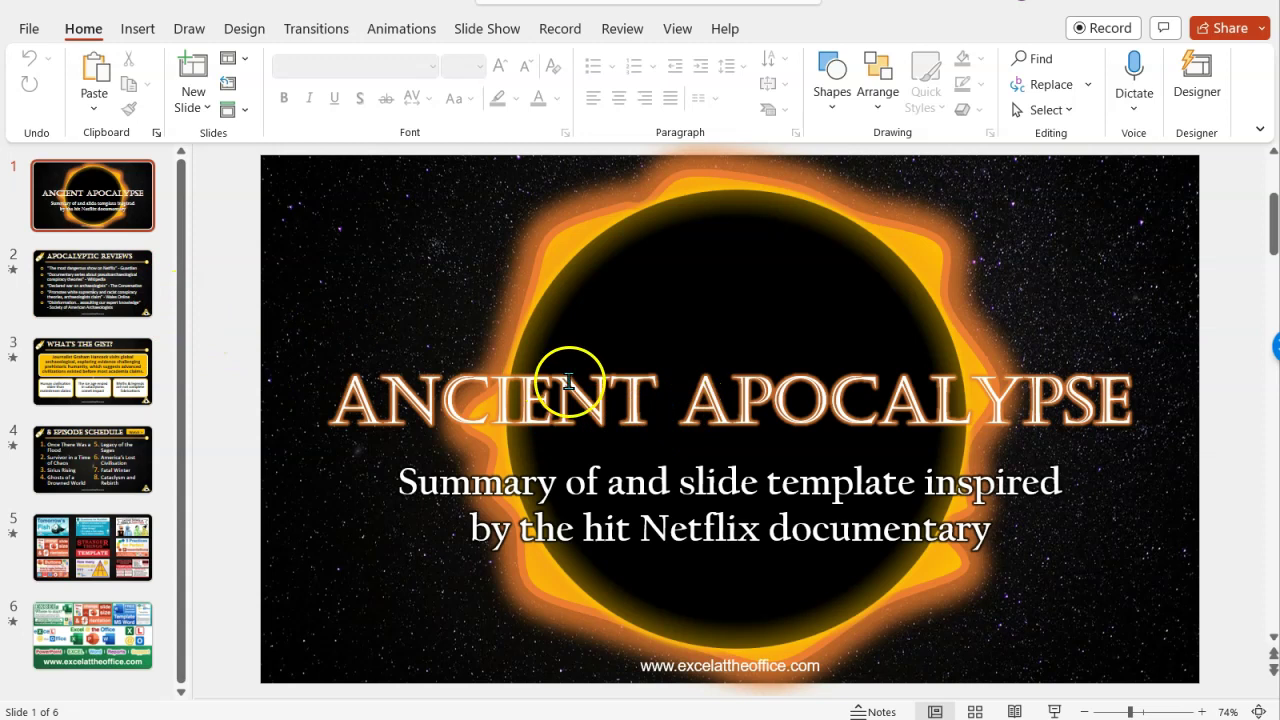
{"action": "left_click", "coordinate": [316, 32]}
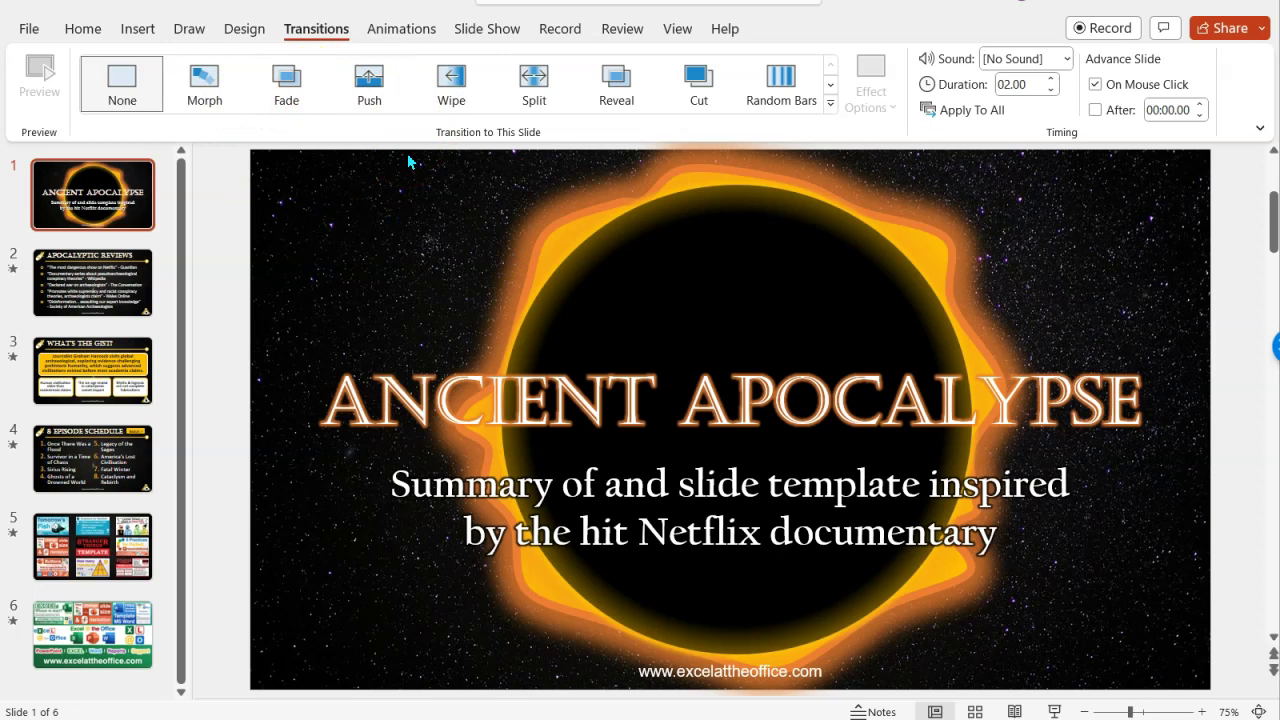
- On slide 2, apply the Fly Through transition after briefly trying Orbit
{"action": "left_click", "coordinate": [557, 218]}
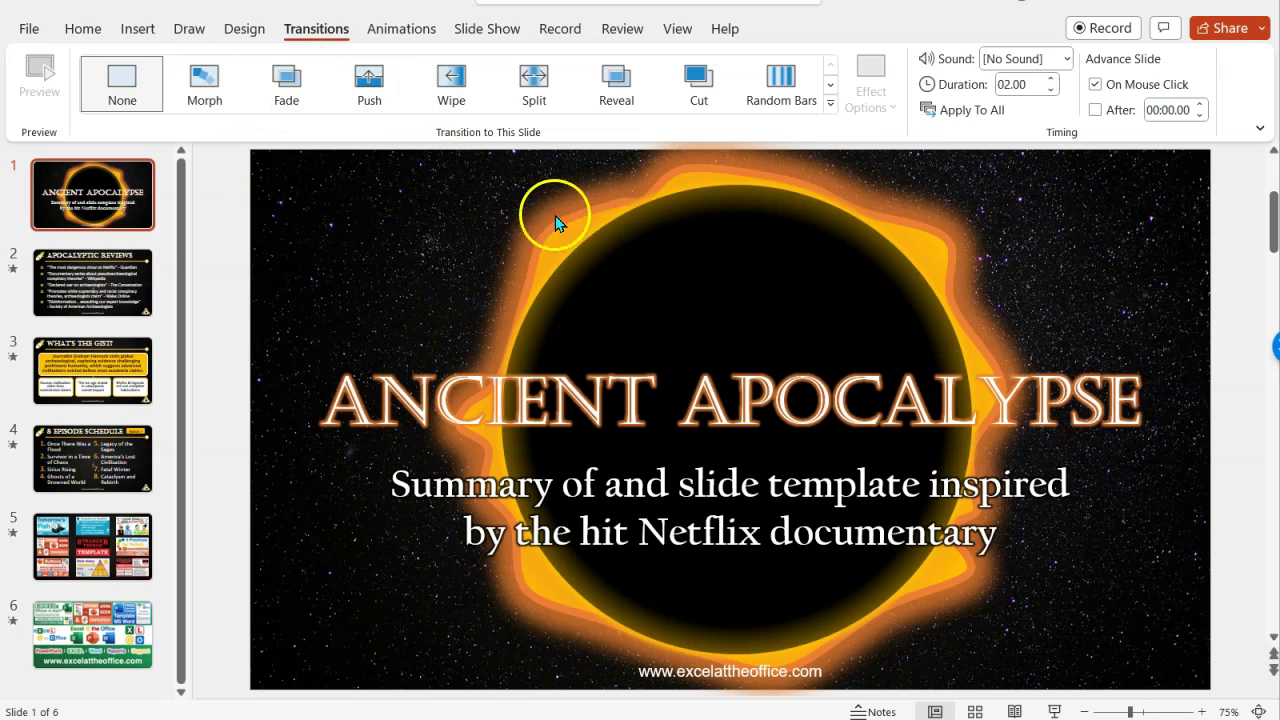
{"action": "left_click", "coordinate": [365, 217]}
{"action": "left_click", "coordinate": [104, 298]}
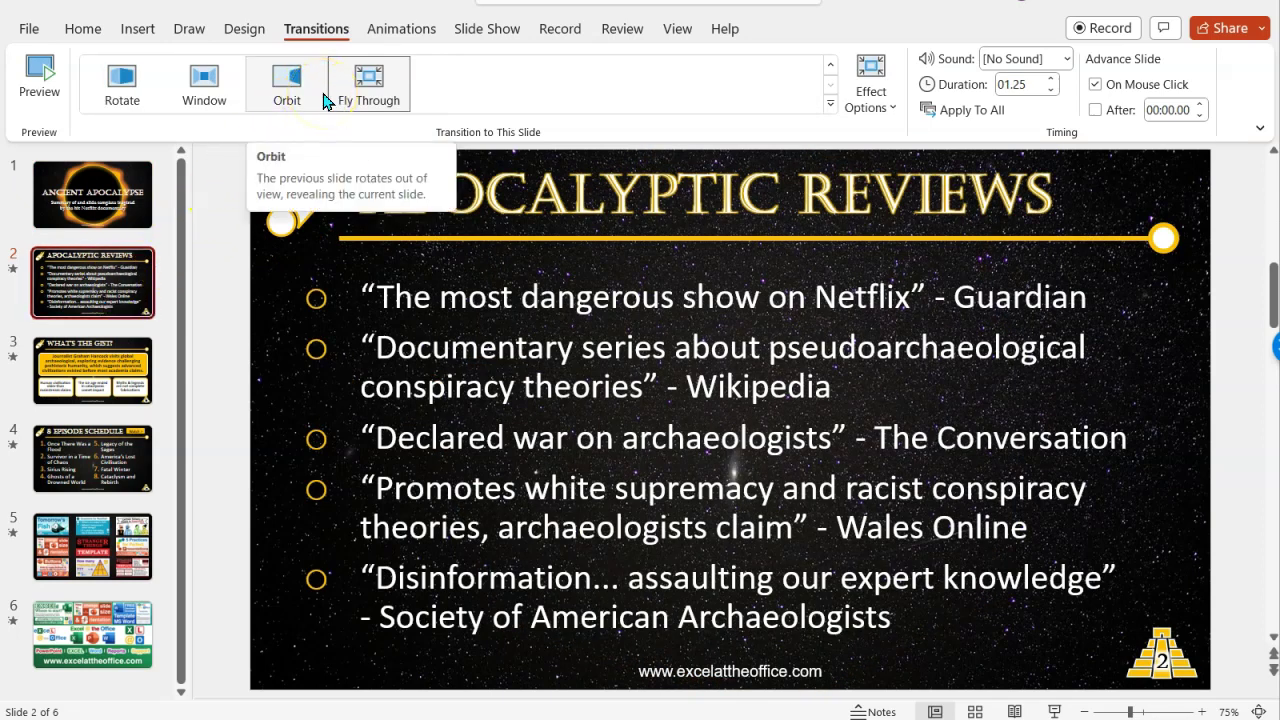
{"action": "left_click", "coordinate": [370, 84]}
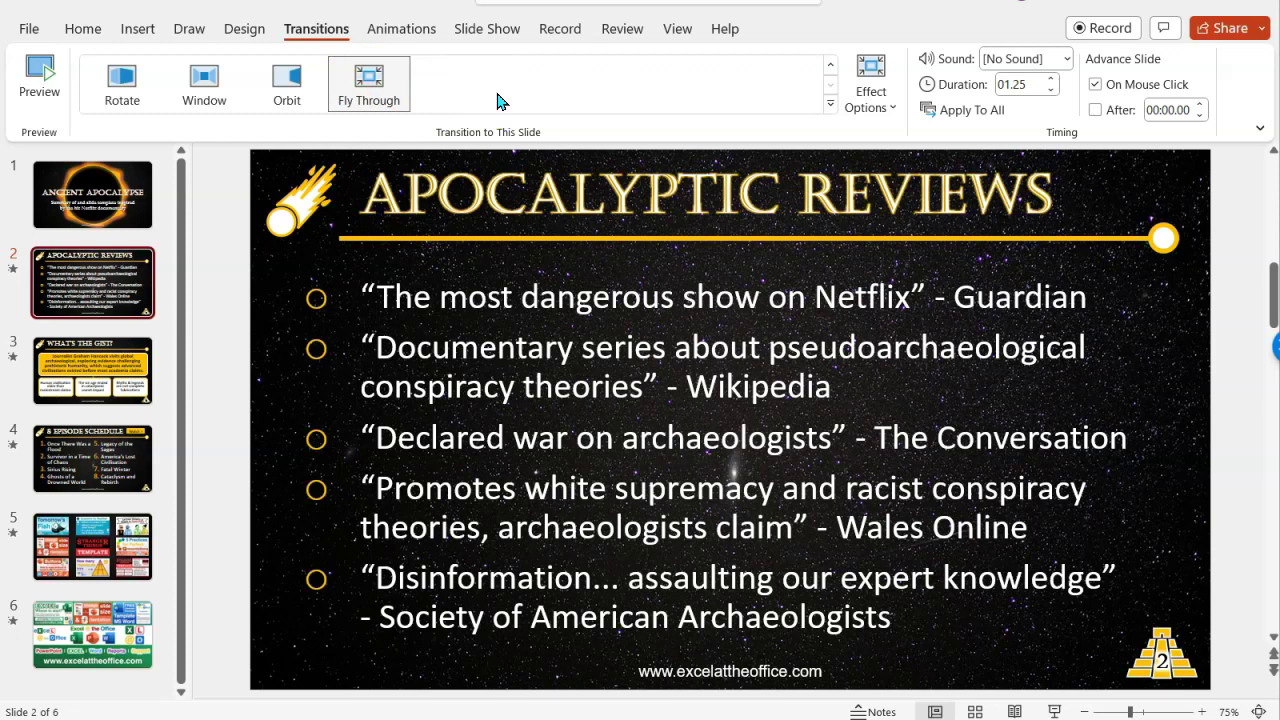
{"action": "left_click", "coordinate": [300, 104]}
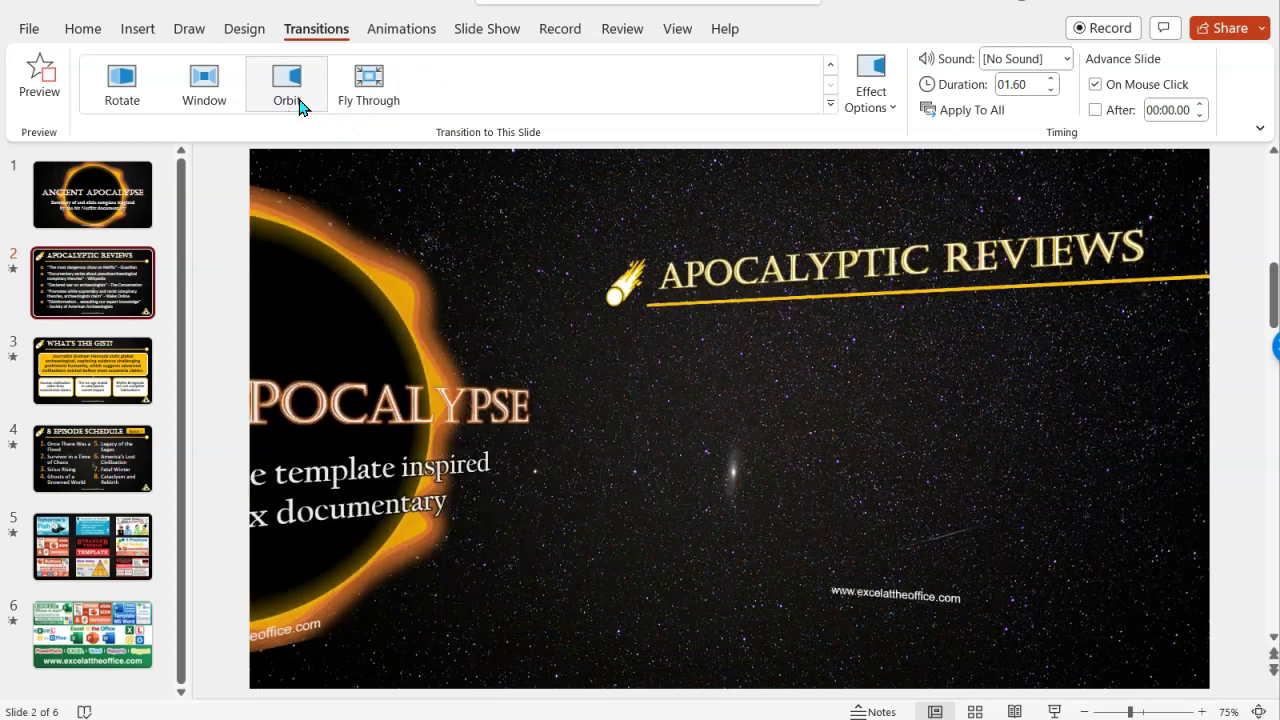
{"action": "left_click", "coordinate": [368, 87]}
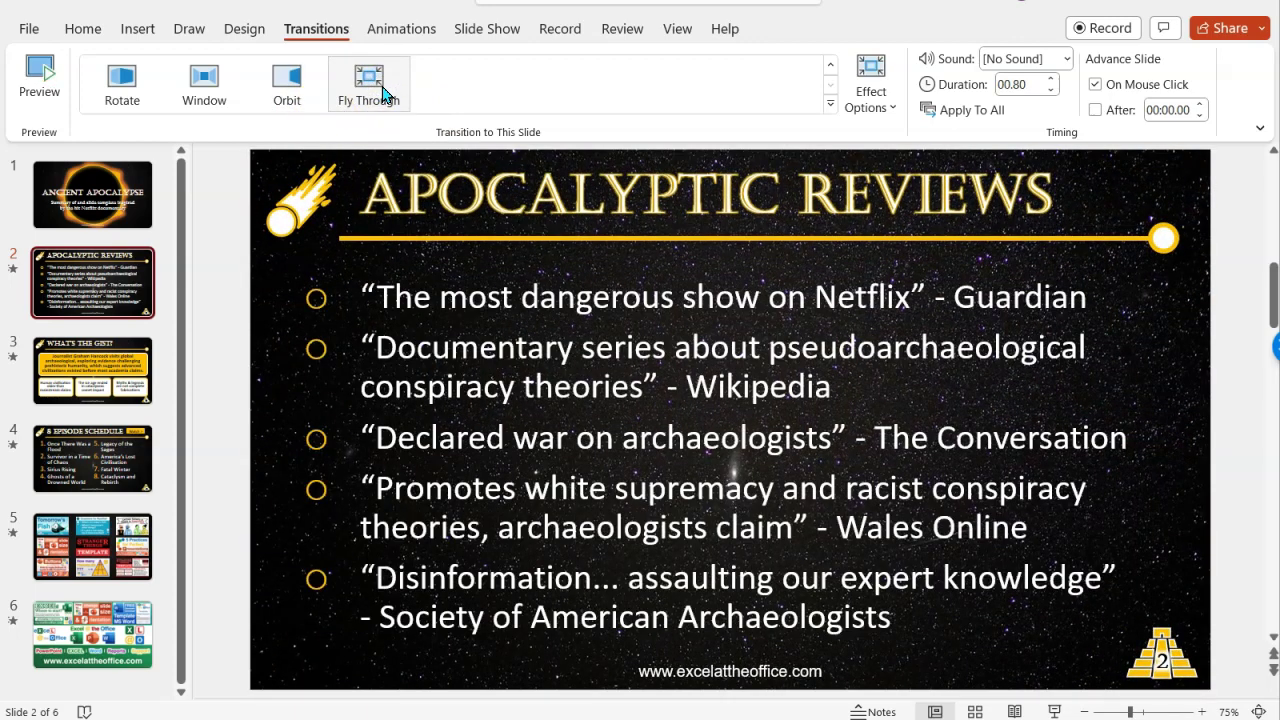
- Set Fly Through's direction to In and its duration to 01.00, then preview it
{"action": "left_click", "coordinate": [870, 90]}
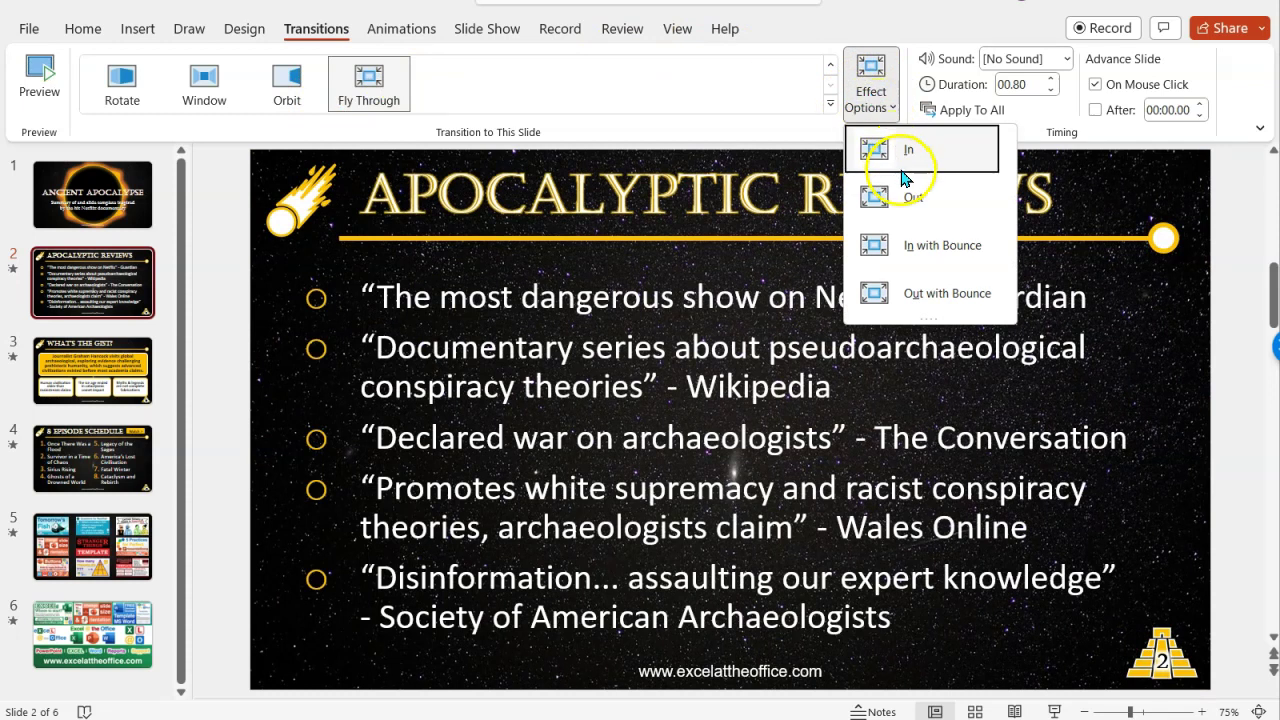
{"action": "left_click", "coordinate": [910, 200]}
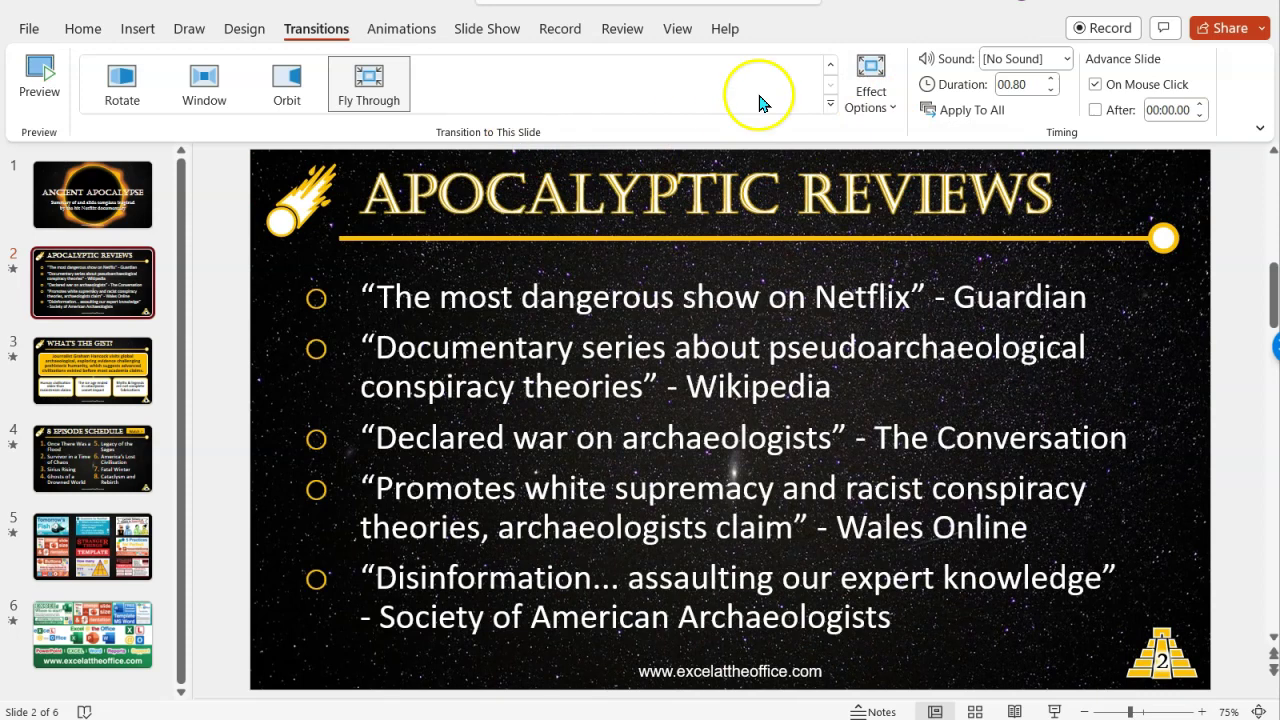
{"action": "left_click", "coordinate": [878, 95]}
{"action": "left_click", "coordinate": [908, 150]}
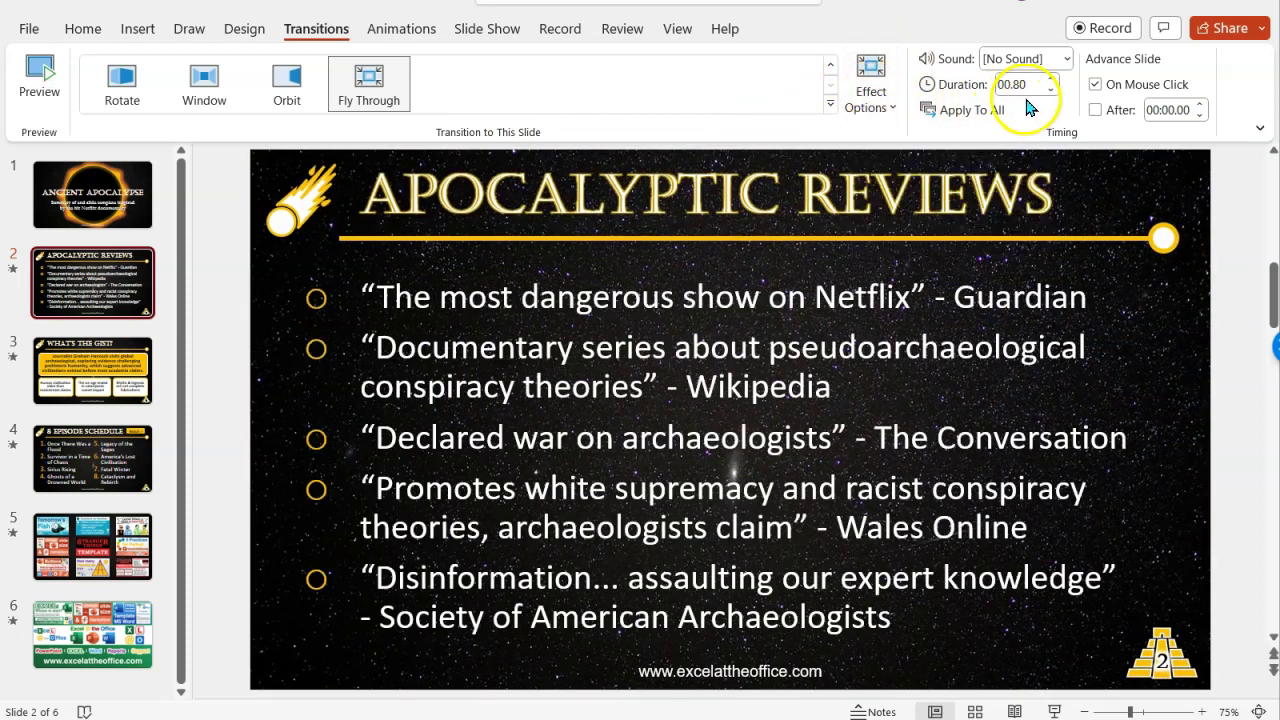
{"action": "left_click", "coordinate": [1053, 80]}
{"action": "left_click", "coordinate": [392, 103]}
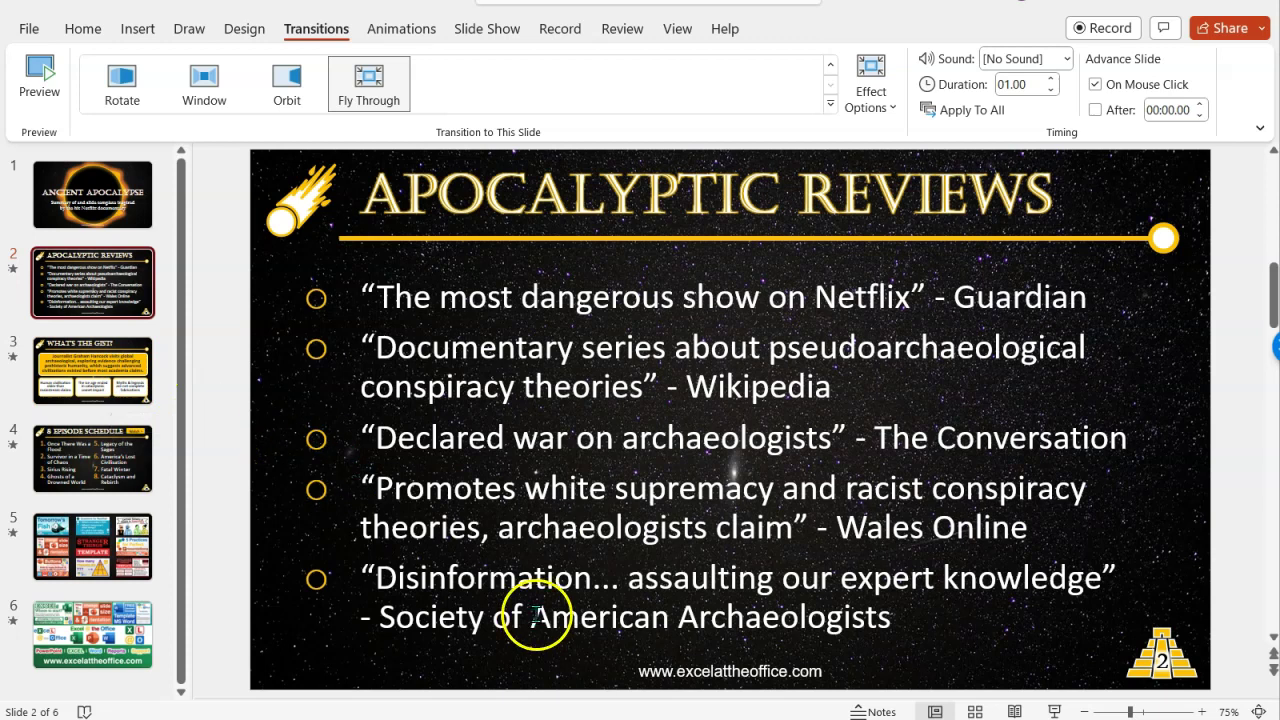
{"action": "left_click", "coordinate": [287, 234]}
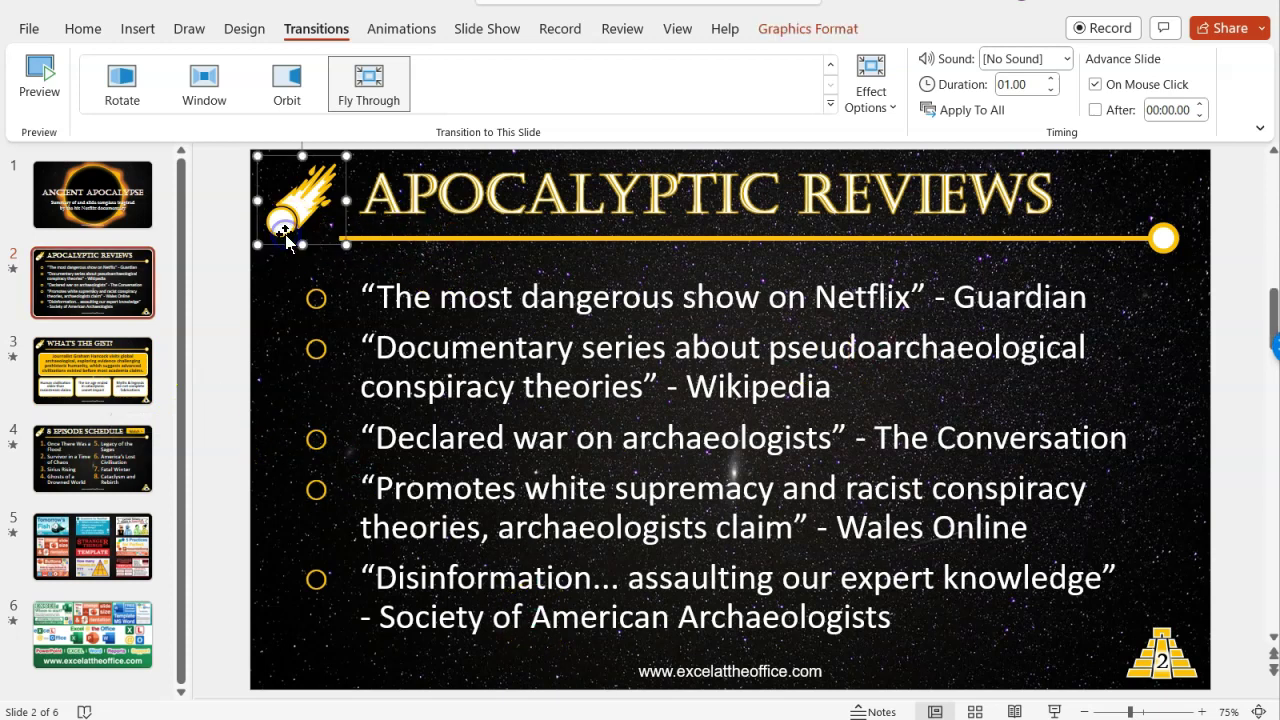
{"action": "left_click", "coordinate": [133, 38]}
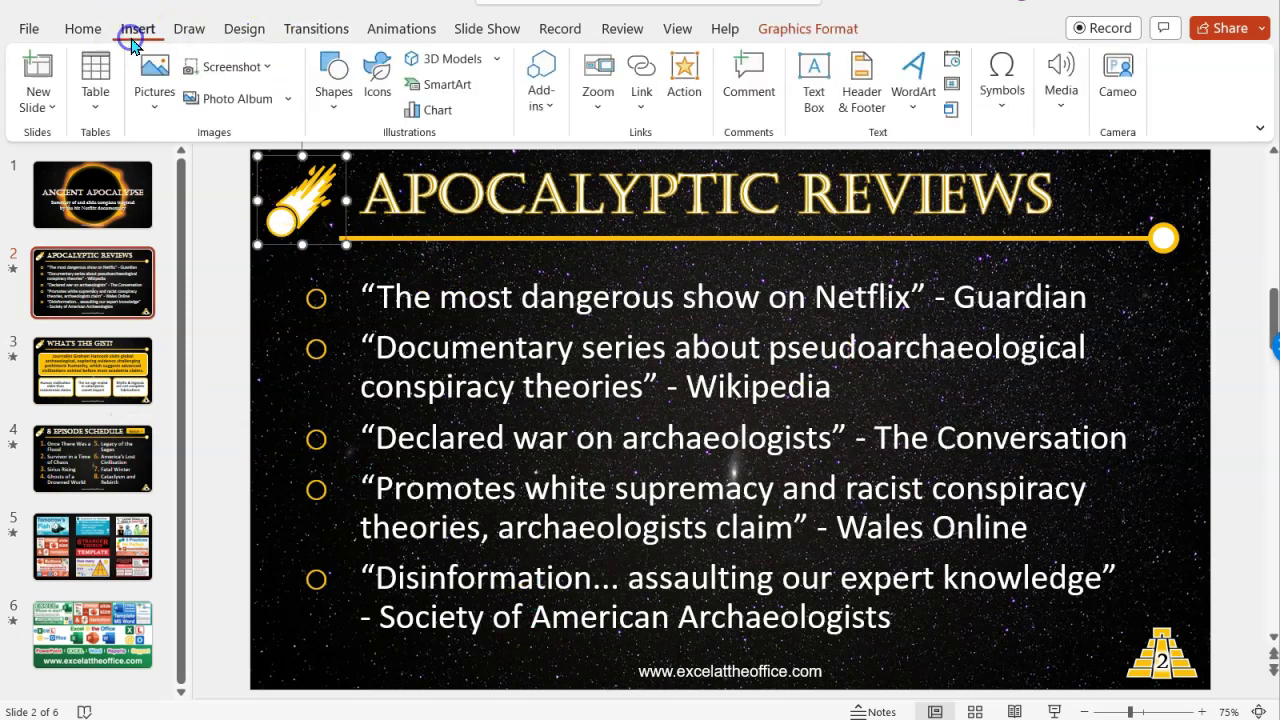
{"action": "left_click", "coordinate": [380, 91]}
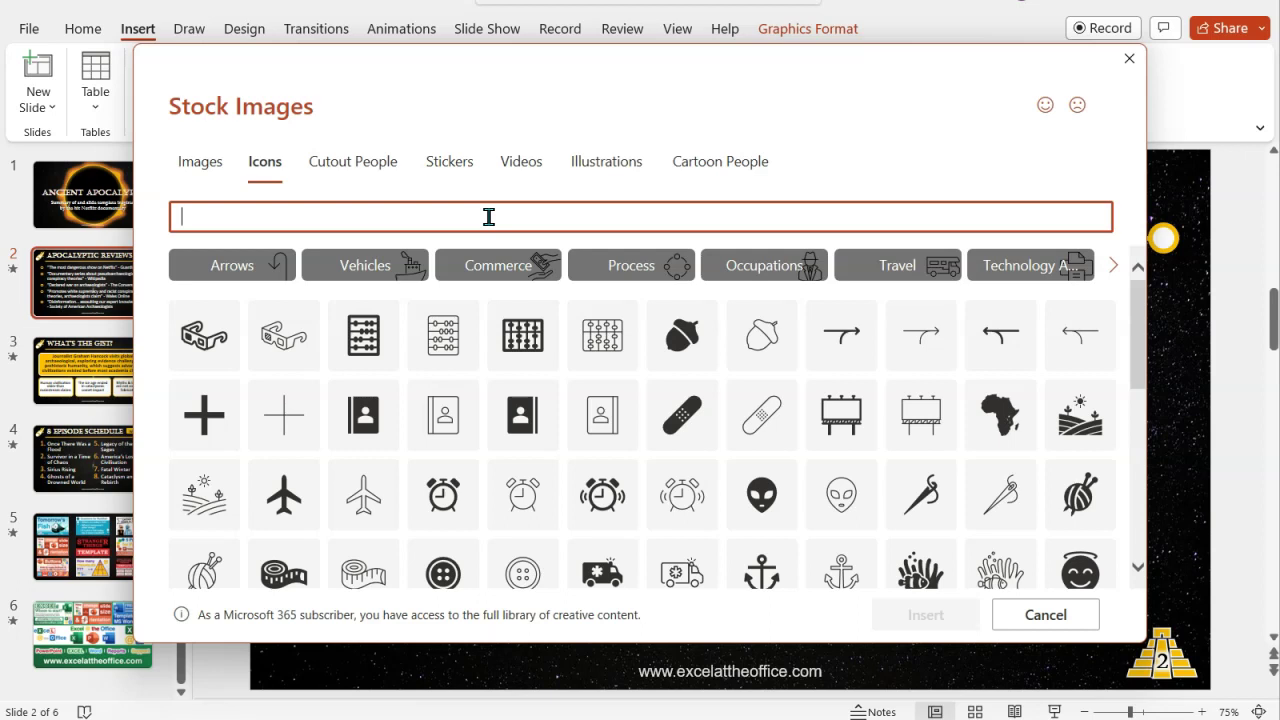
{"action": "type", "text": "et"}
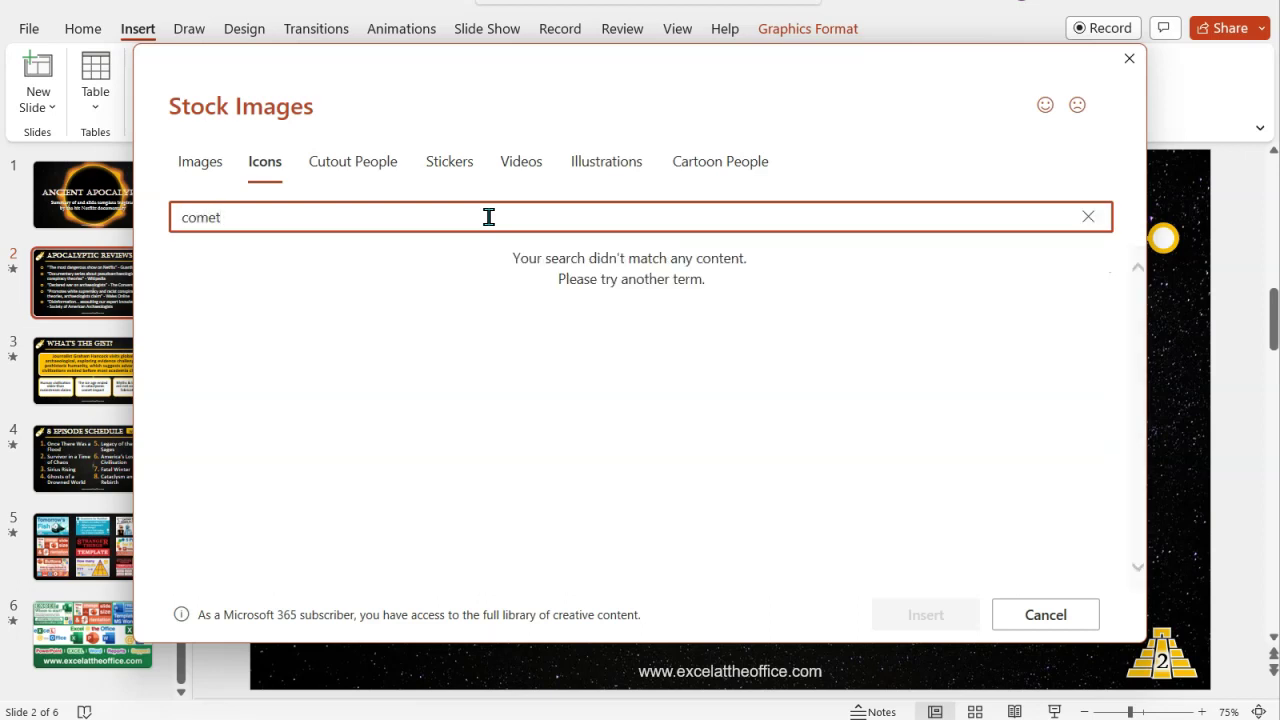
{"action": "left_click_drag", "start_coordinate": [240, 312], "coordinate": [283, 311]}
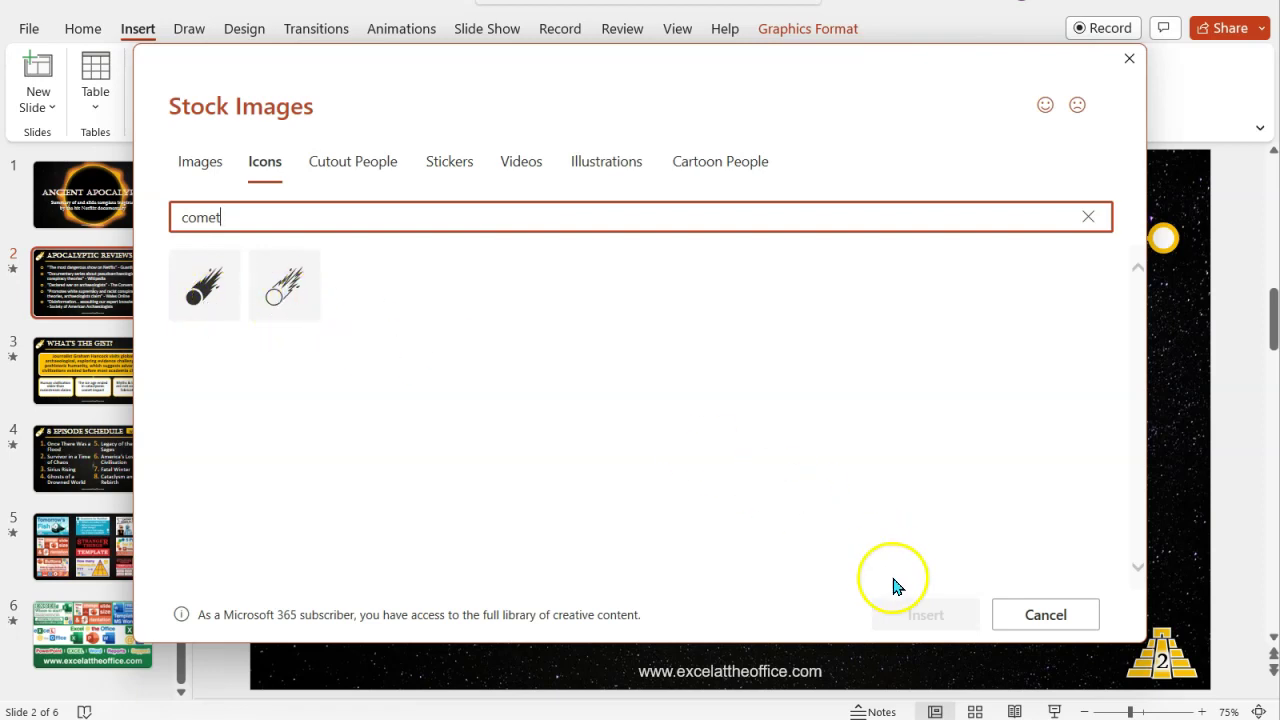
{"action": "left_click", "coordinate": [213, 309]}
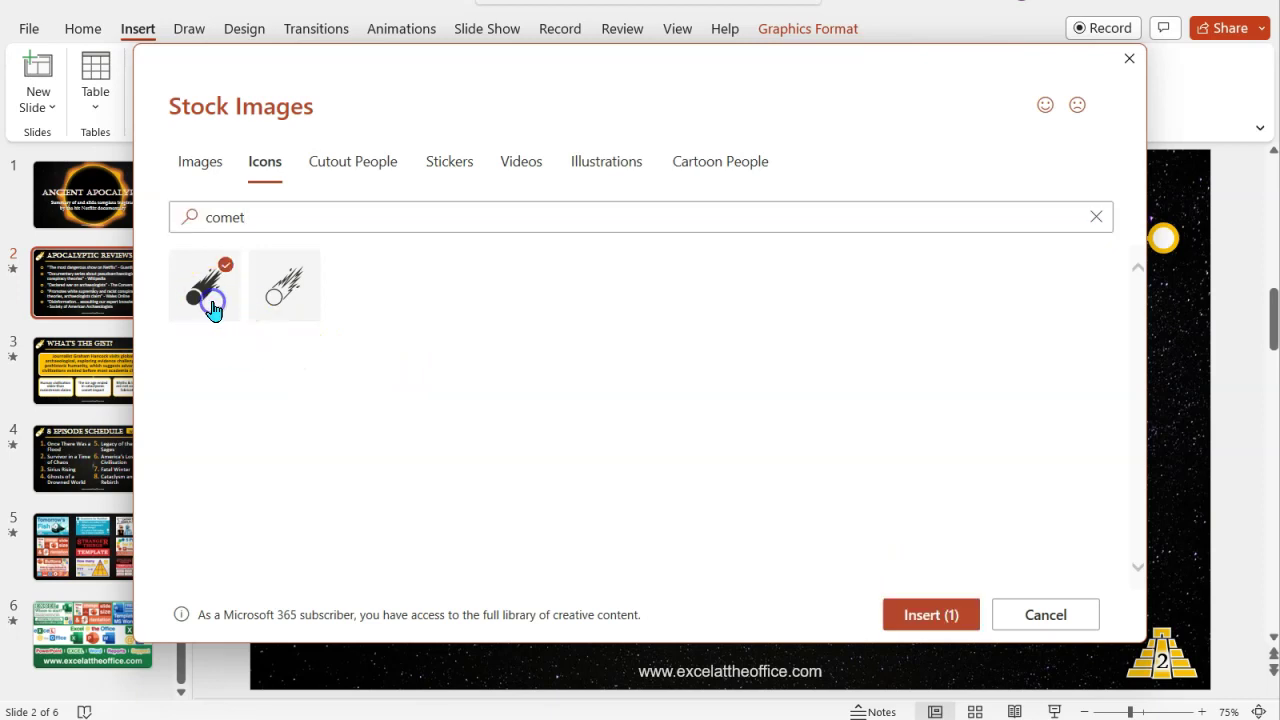
{"action": "left_click", "coordinate": [930, 620]}
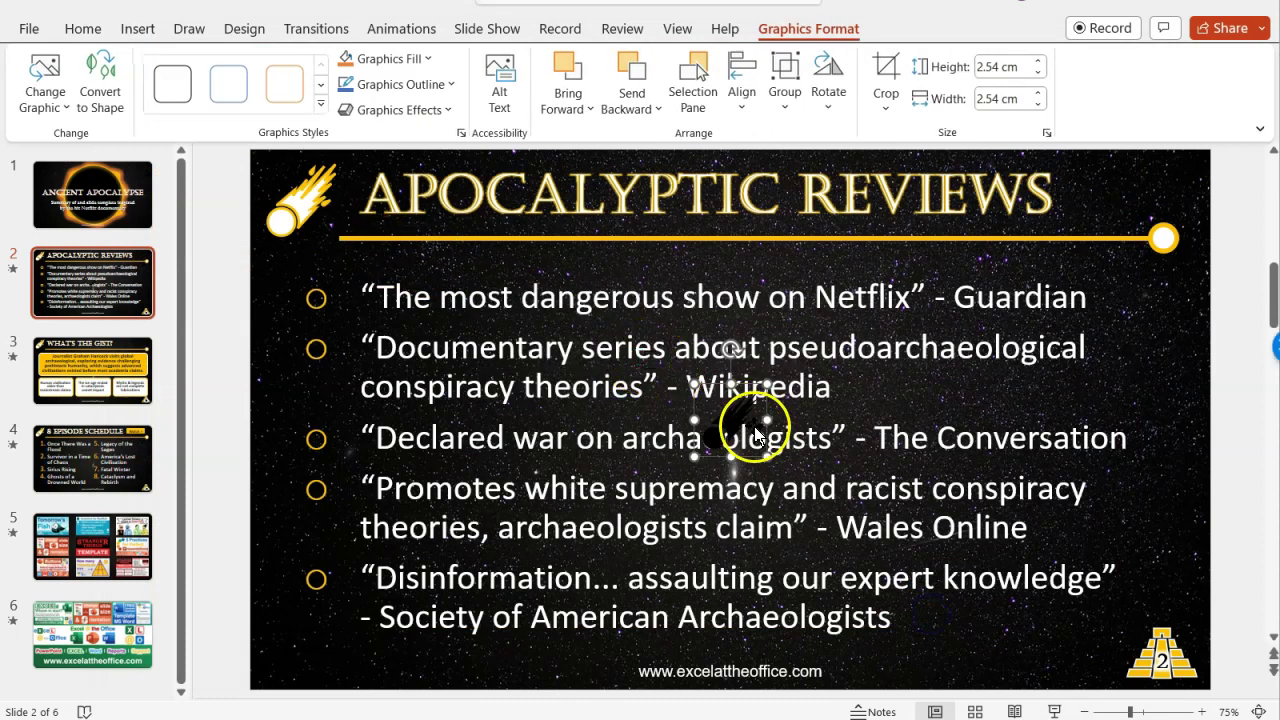
{"action": "left_click_drag", "start_coordinate": [765, 390], "coordinate": [975, 192]}
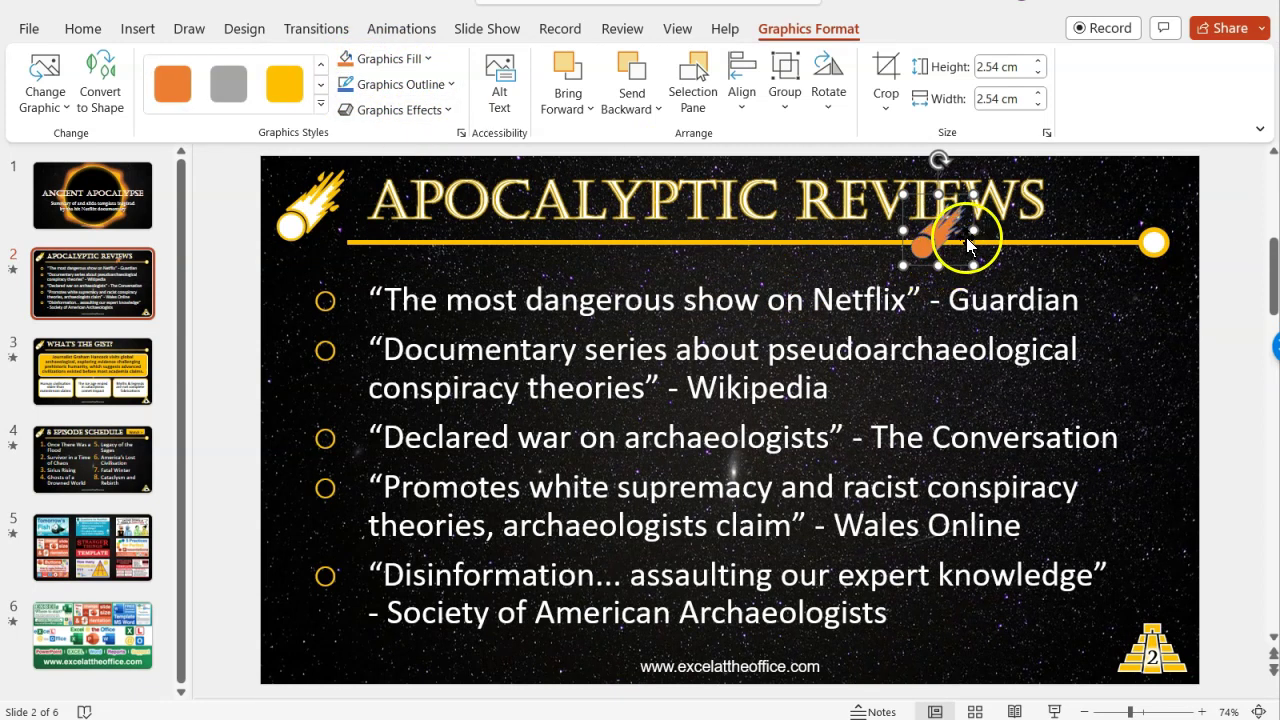
{"action": "left_click_drag", "start_coordinate": [980, 277], "coordinate": [999, 290]}
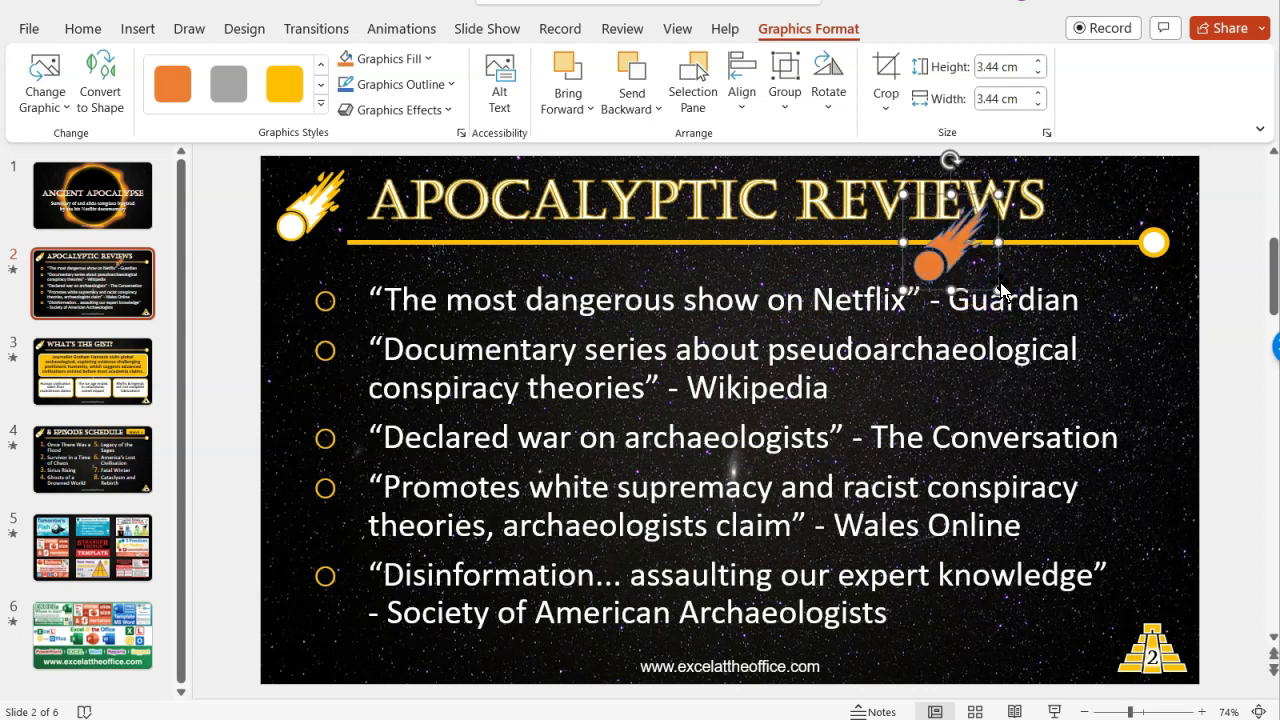
{"action": "key", "text": "Delete"}
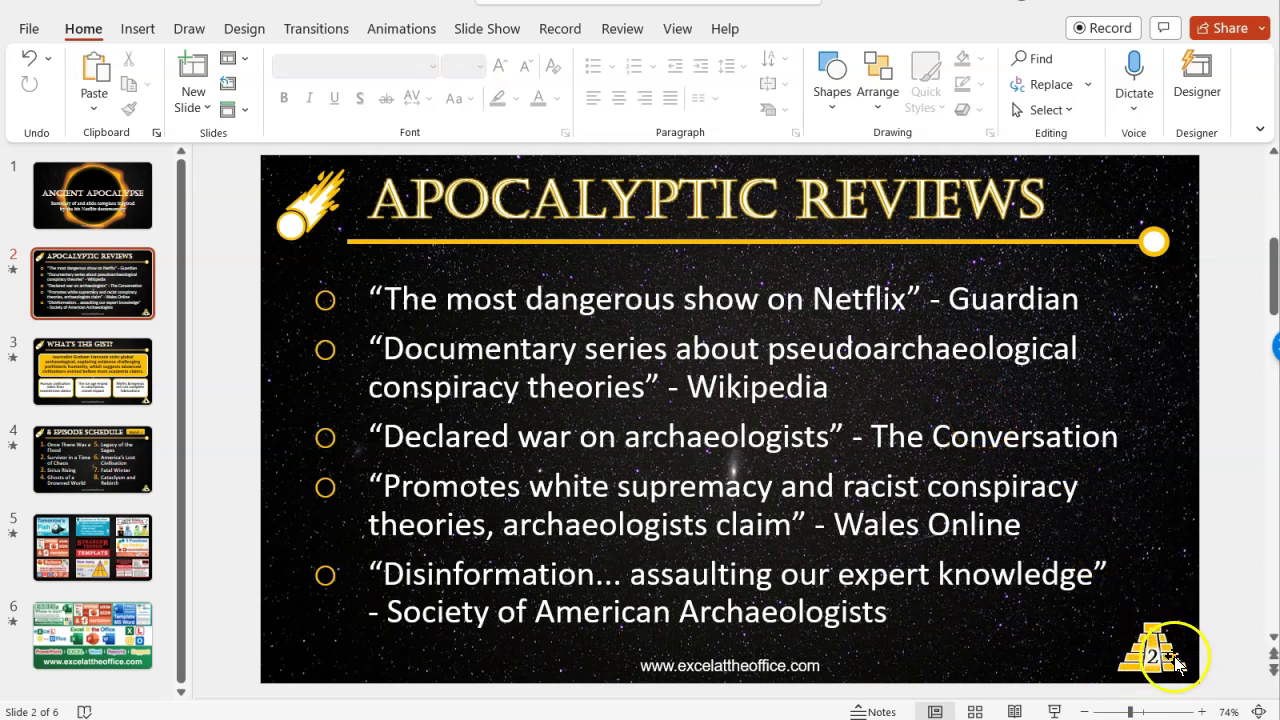
- Turn off the footer in Header & Footer, keeping the slide number, and apply to the slides
{"action": "left_click", "coordinate": [137, 29]}
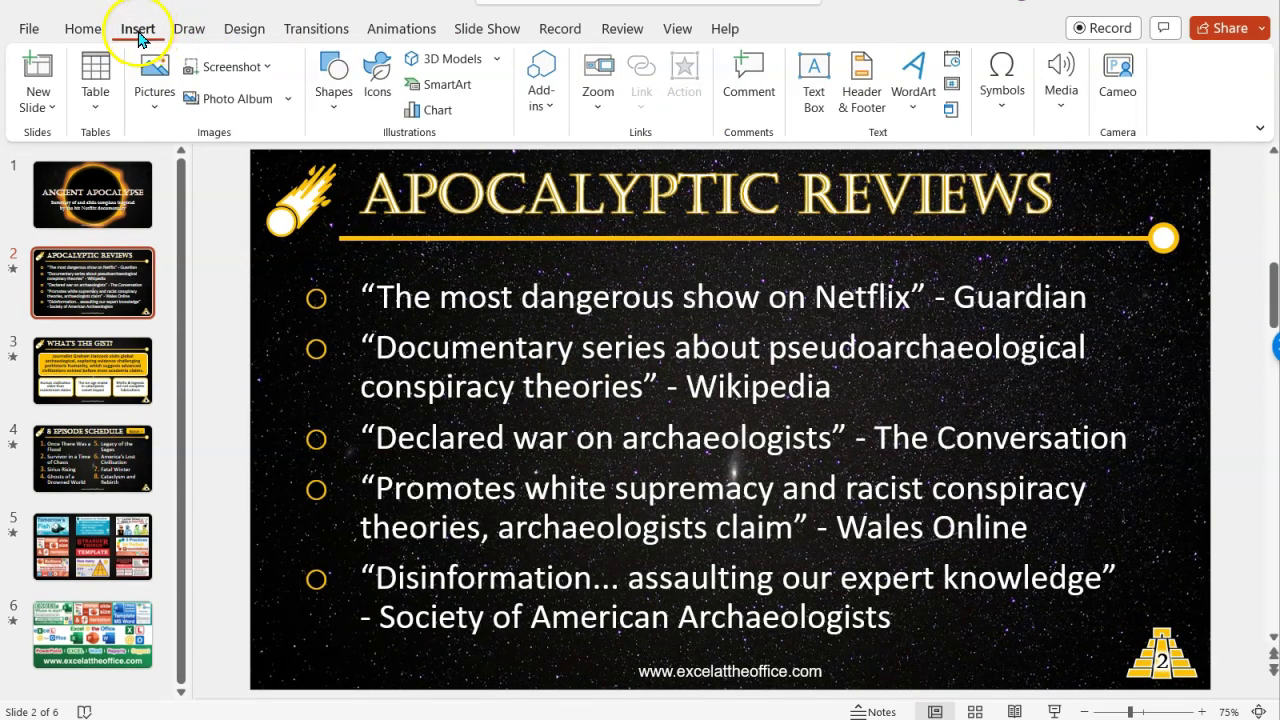
{"action": "left_click", "coordinate": [862, 107]}
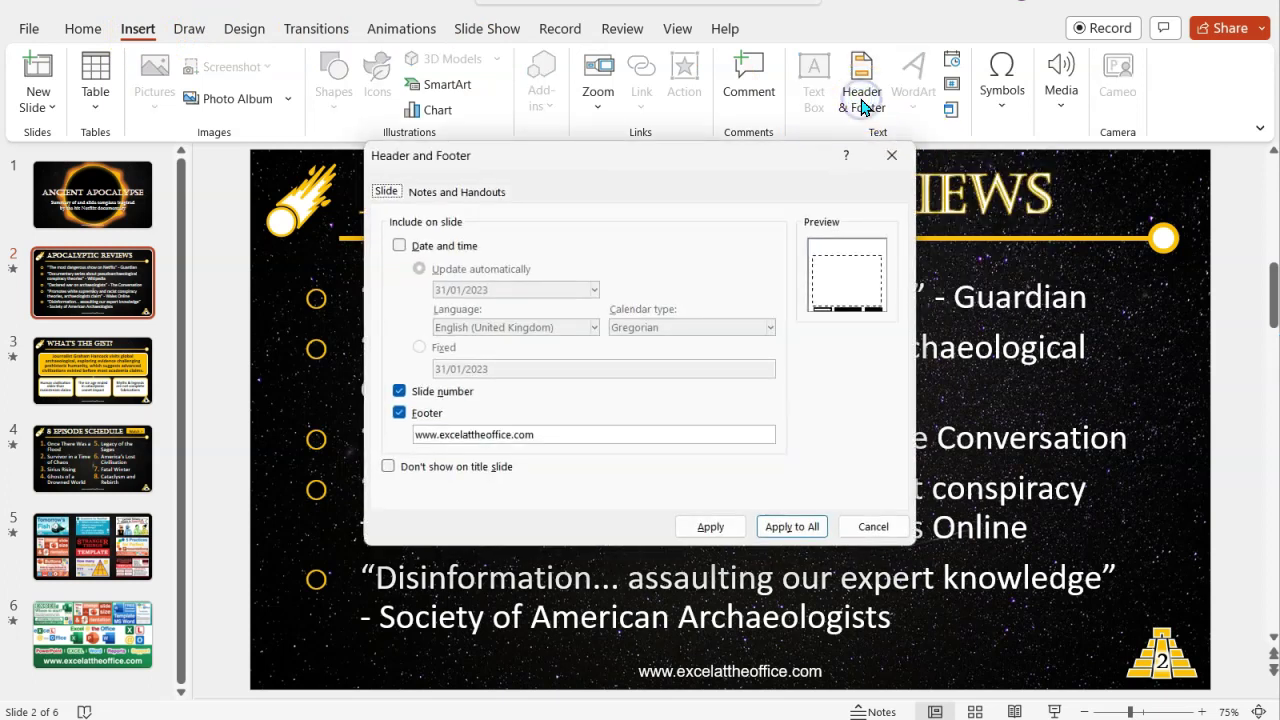
{"action": "left_click", "coordinate": [400, 411]}
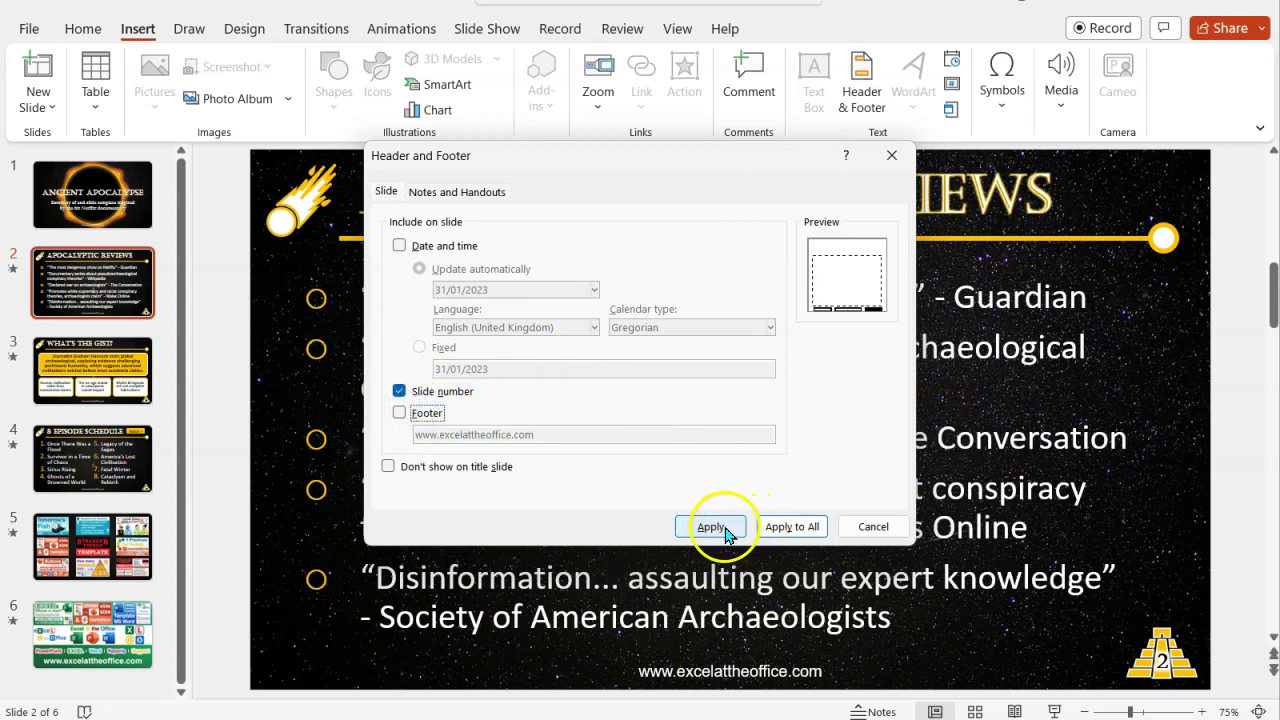
{"action": "left_click", "coordinate": [790, 526]}
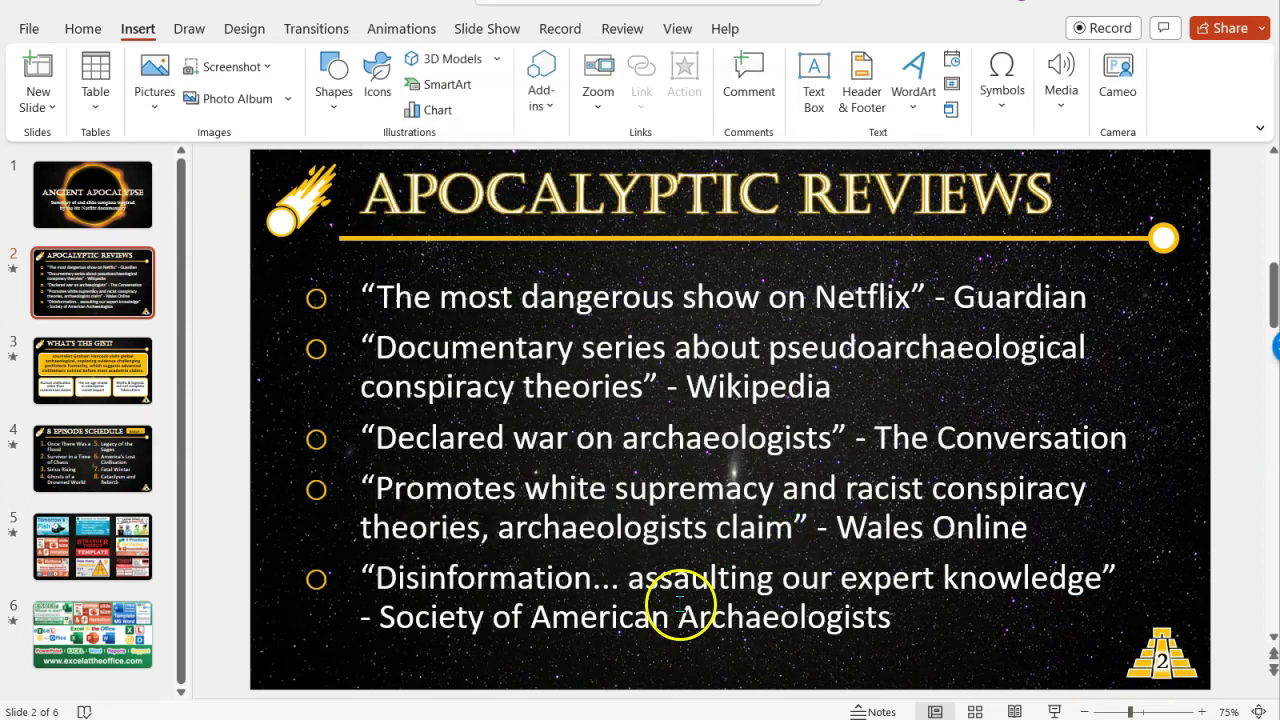
{"action": "left_click", "coordinate": [1168, 662]}
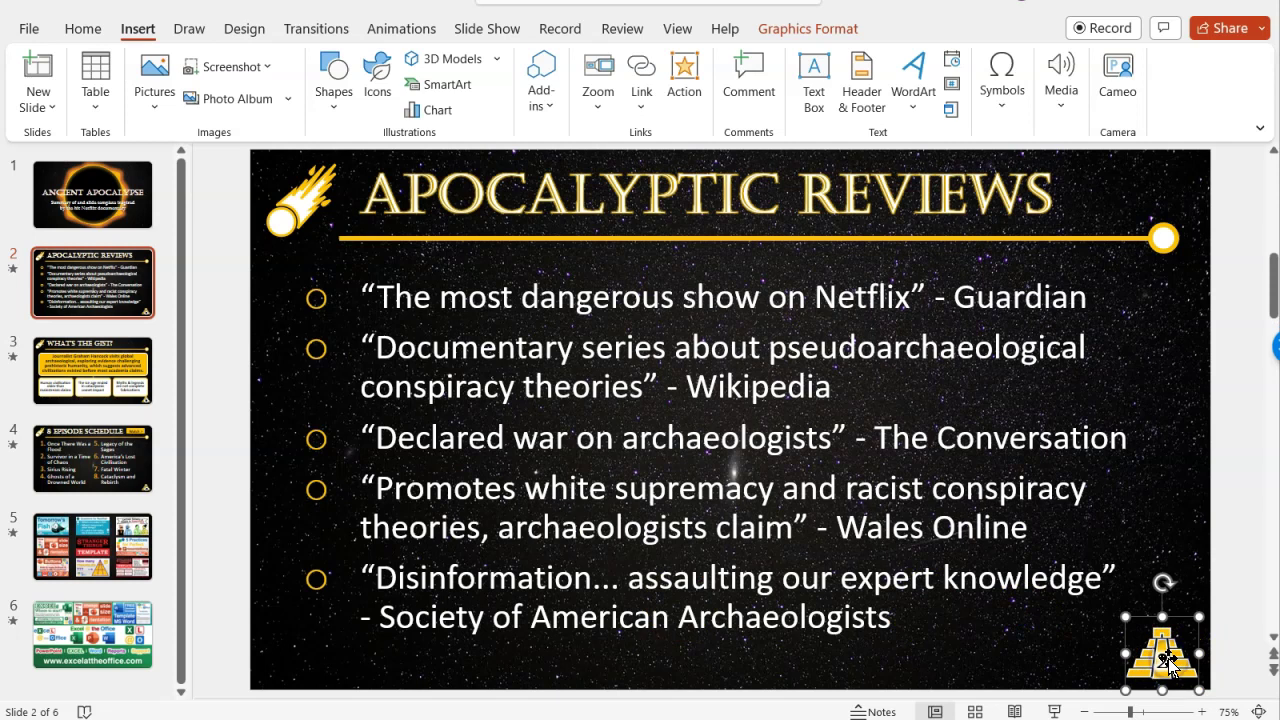
- Ungroup the pyramid slide-number icon with Ctrl+Shift+G and select one of its pieces
{"action": "key", "text": "ctrl+shift+g"}
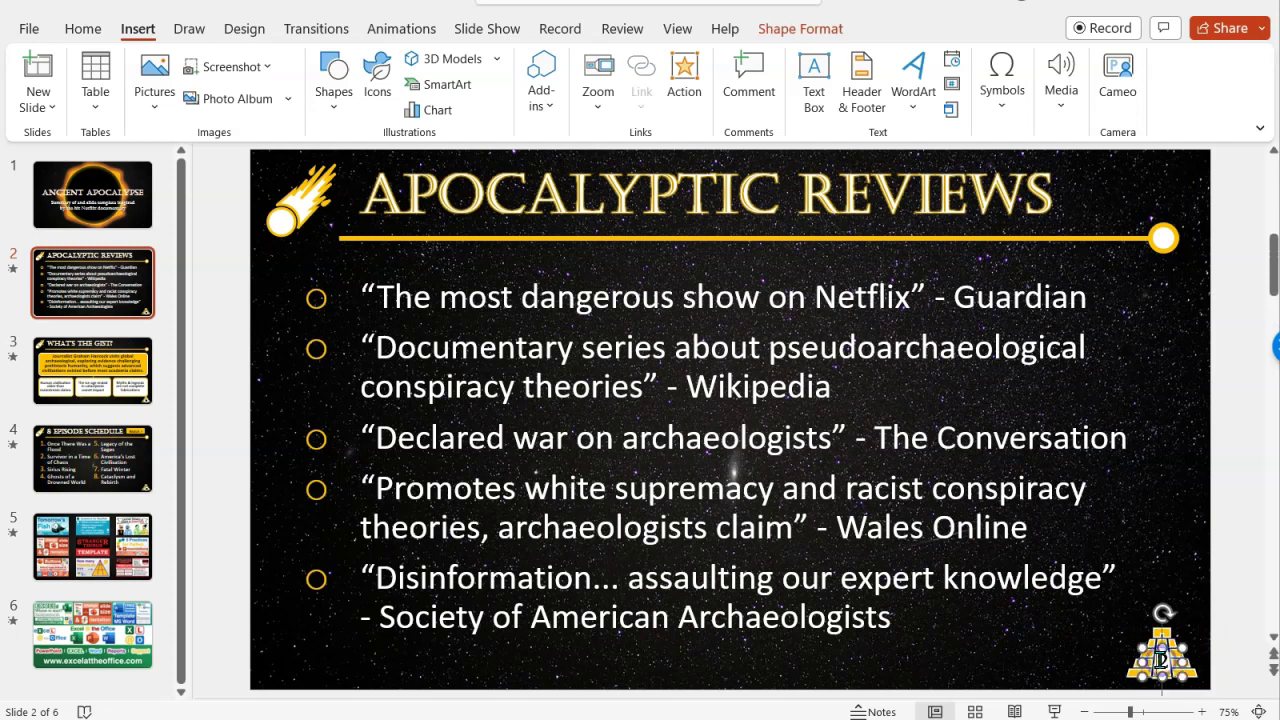
{"action": "left_click", "coordinate": [1172, 646]}
- Go to slide 3, What's the Gist?, and dismiss the Shapes gallery without adding a shape
{"action": "left_click", "coordinate": [113, 386]}
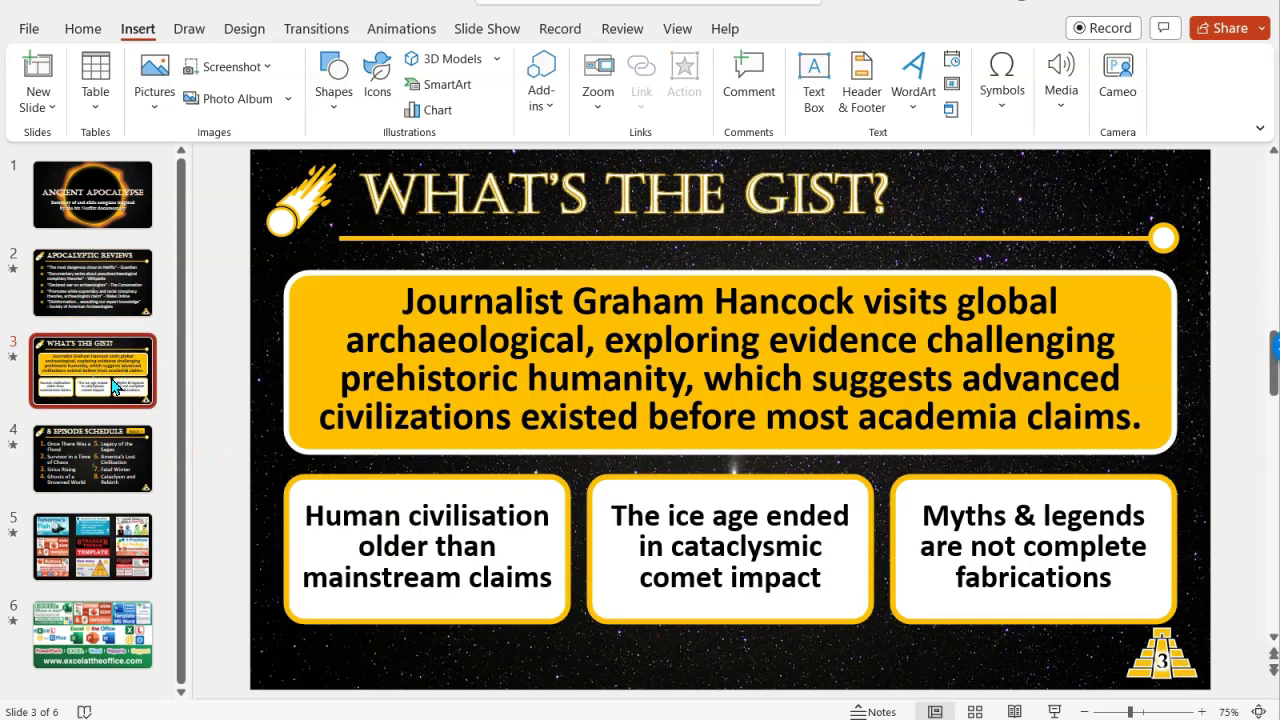
{"action": "left_click", "coordinate": [331, 96]}
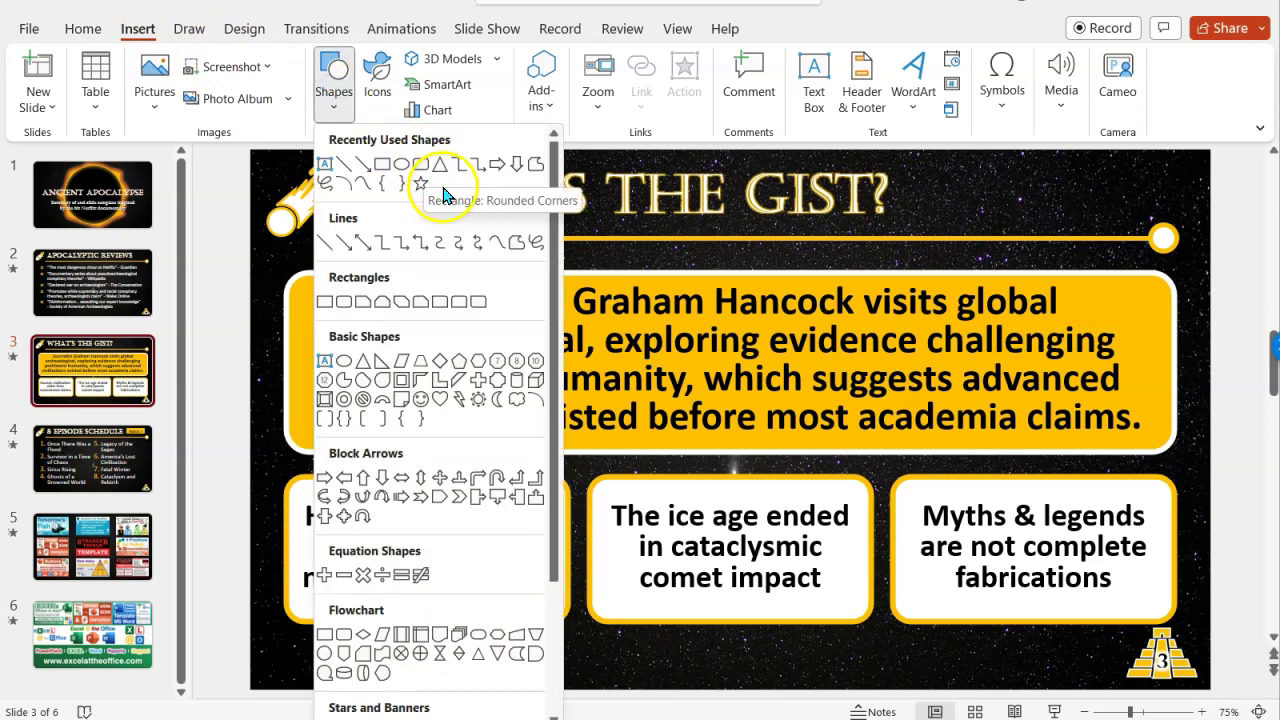
{"action": "left_click", "coordinate": [843, 280]}
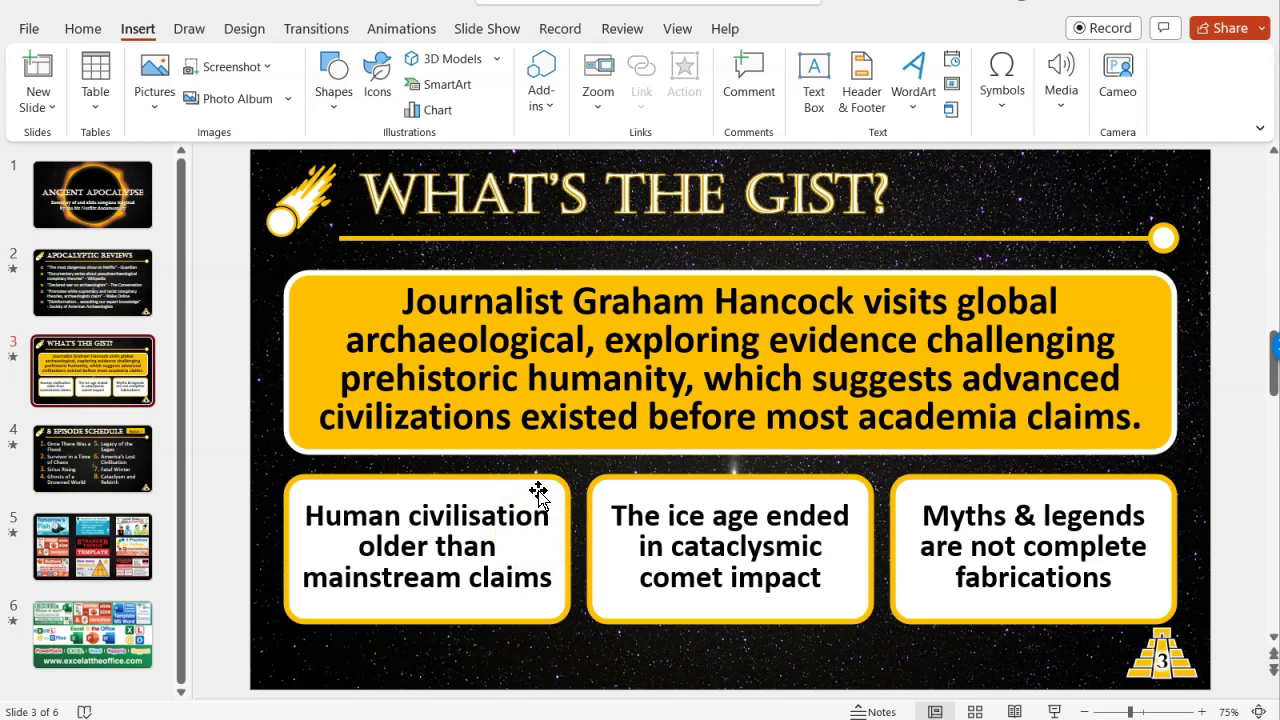
{"action": "left_click", "coordinate": [413, 276]}
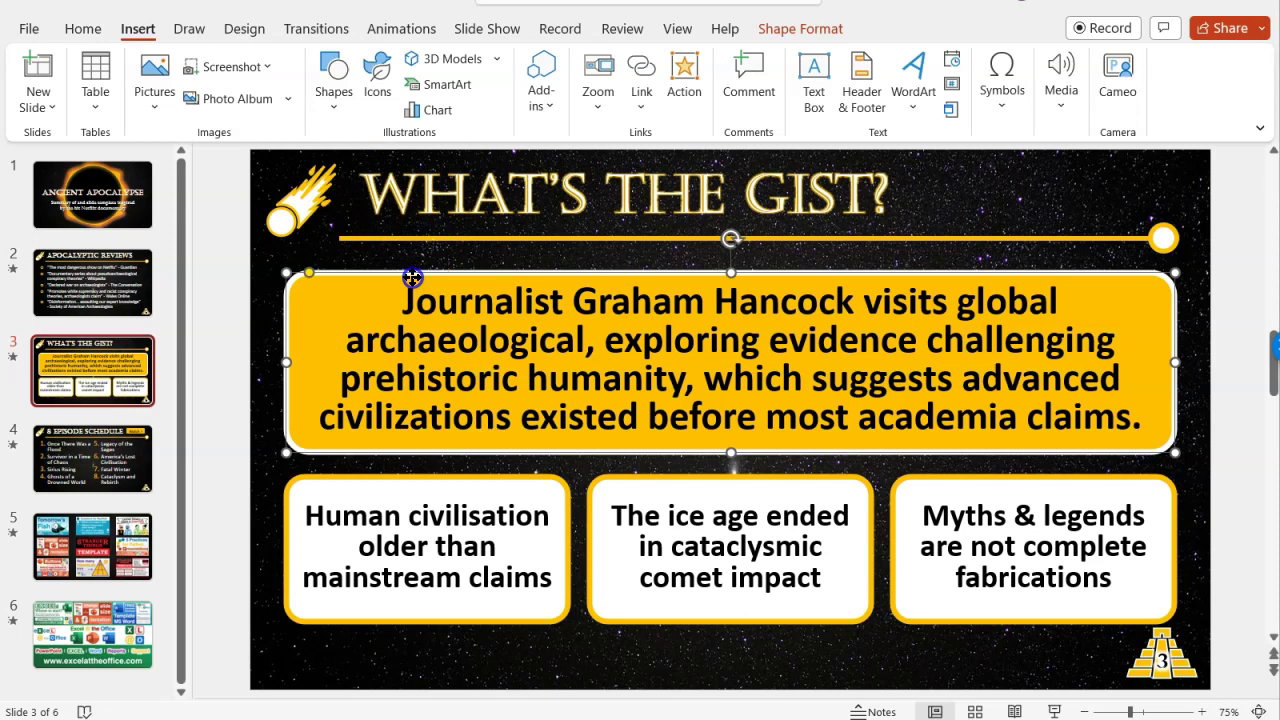
{"action": "left_click", "coordinate": [782, 28]}
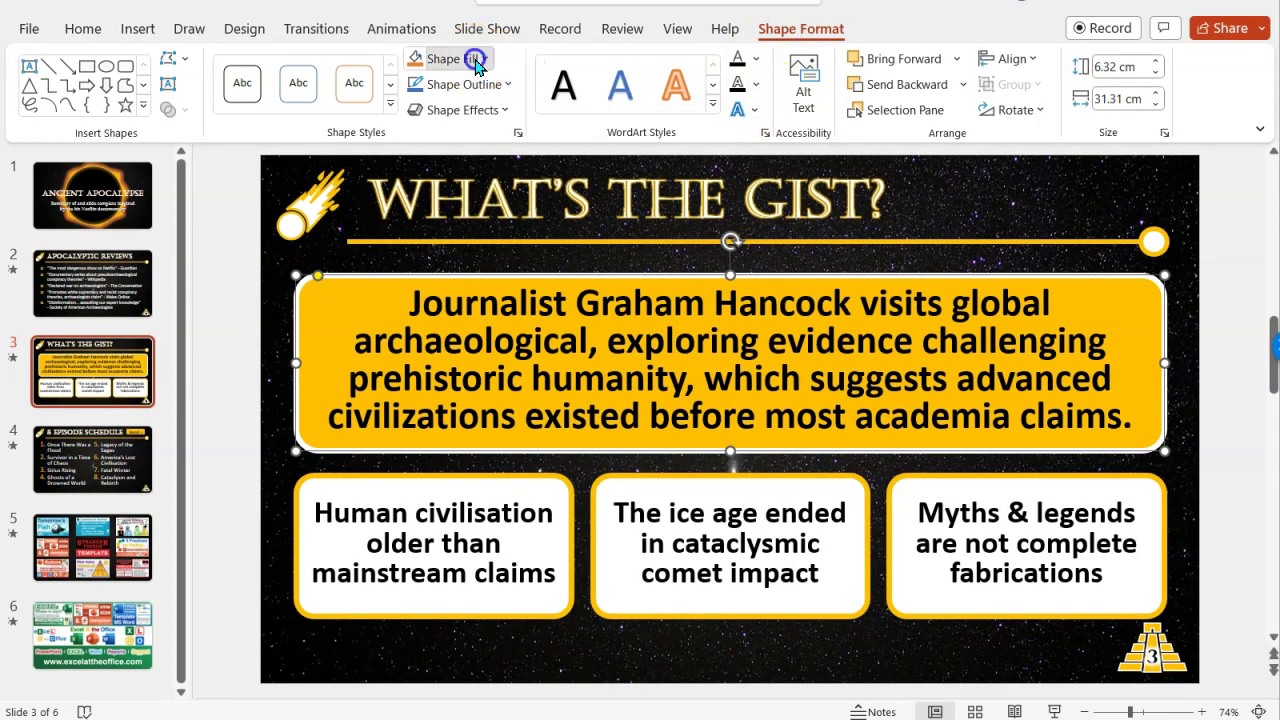
{"action": "left_click", "coordinate": [474, 58]}
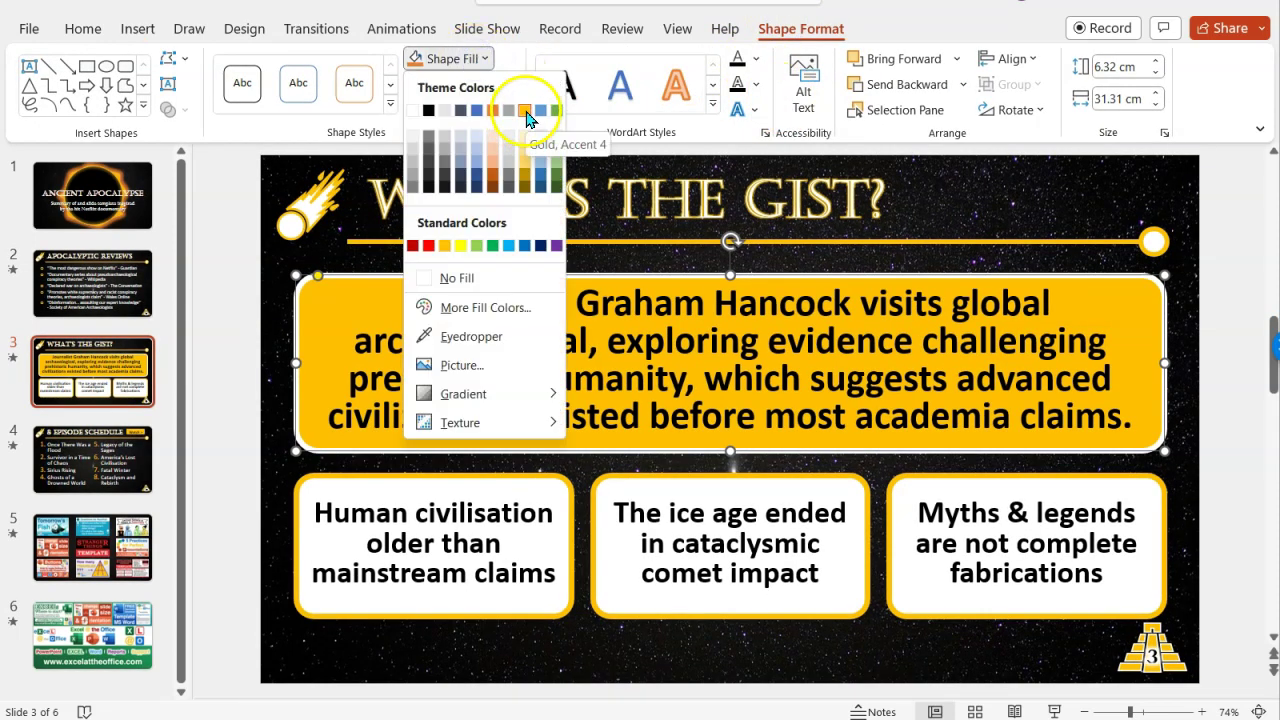
{"action": "left_click", "coordinate": [478, 58]}
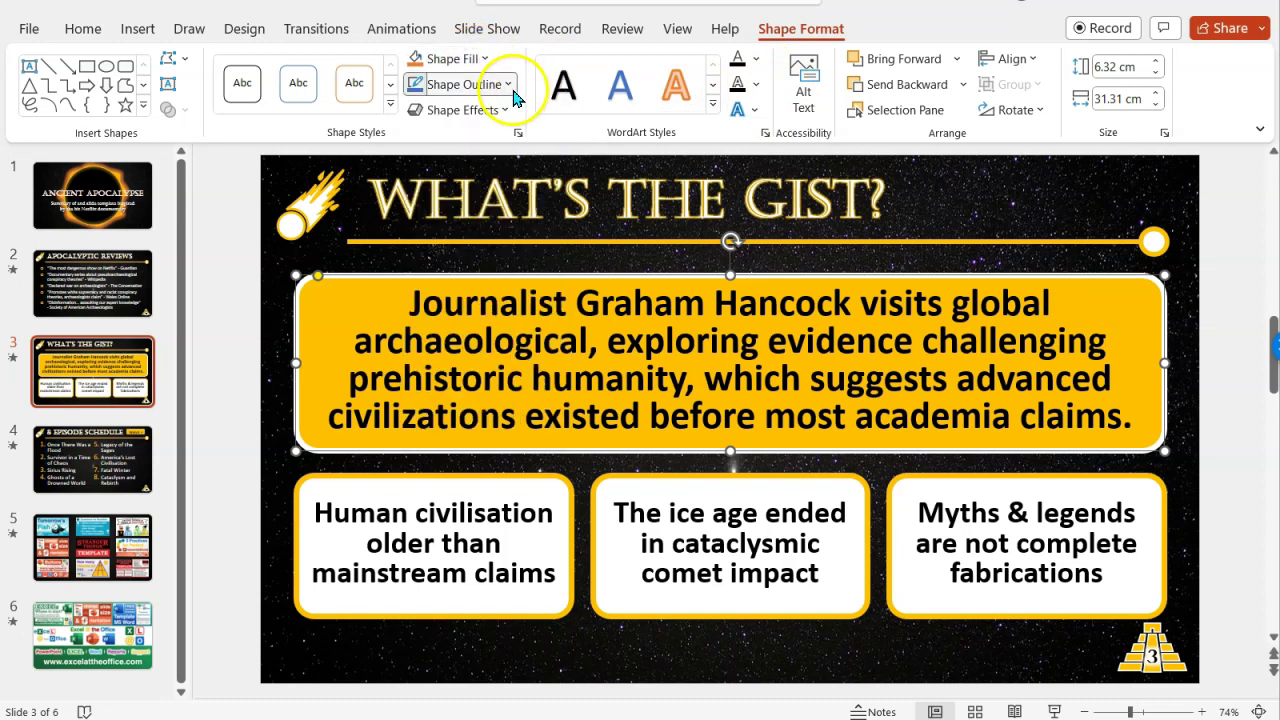
{"action": "left_click", "coordinate": [510, 85]}
{"action": "left_click", "coordinate": [510, 85]}
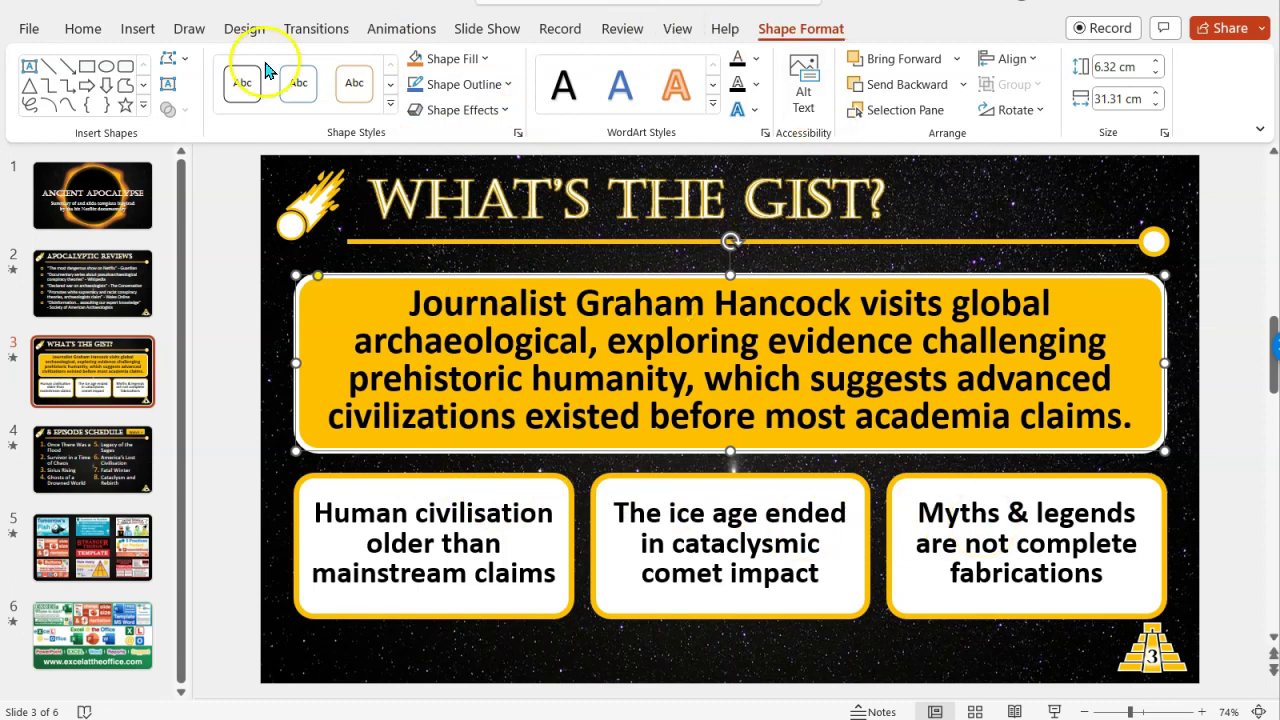
{"action": "left_click", "coordinate": [137, 28]}
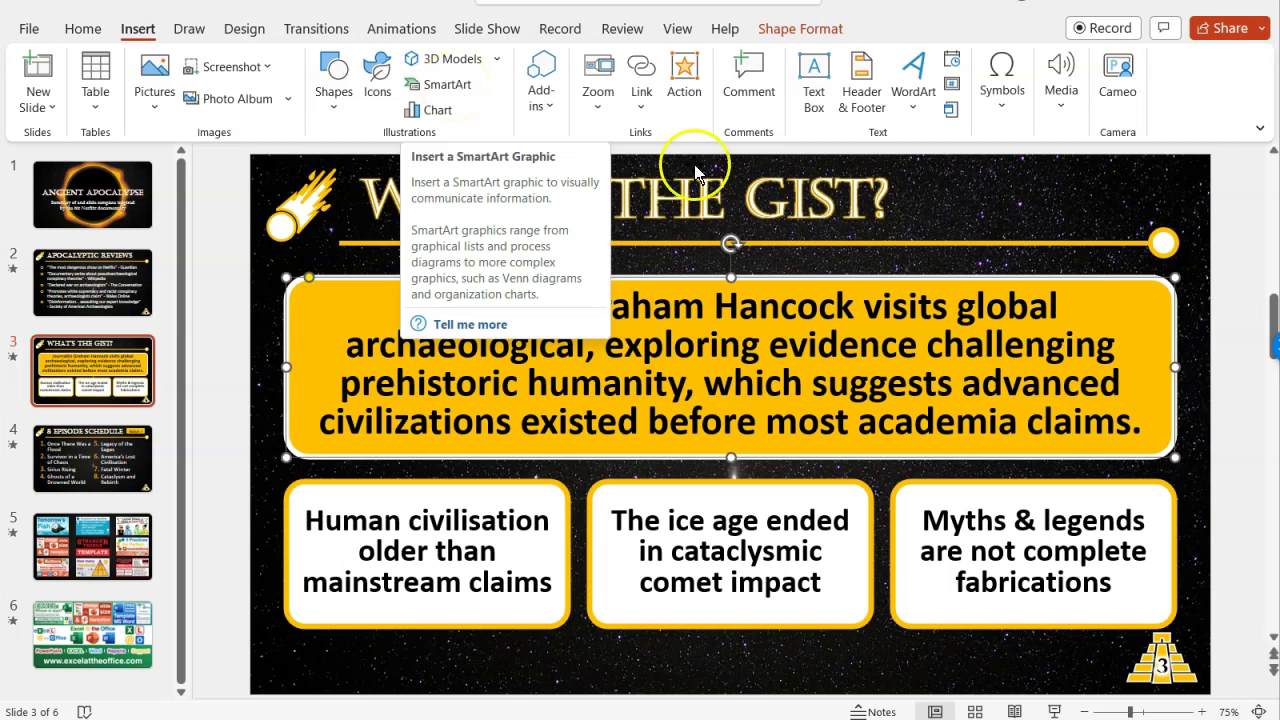
{"action": "left_click", "coordinate": [1233, 350]}
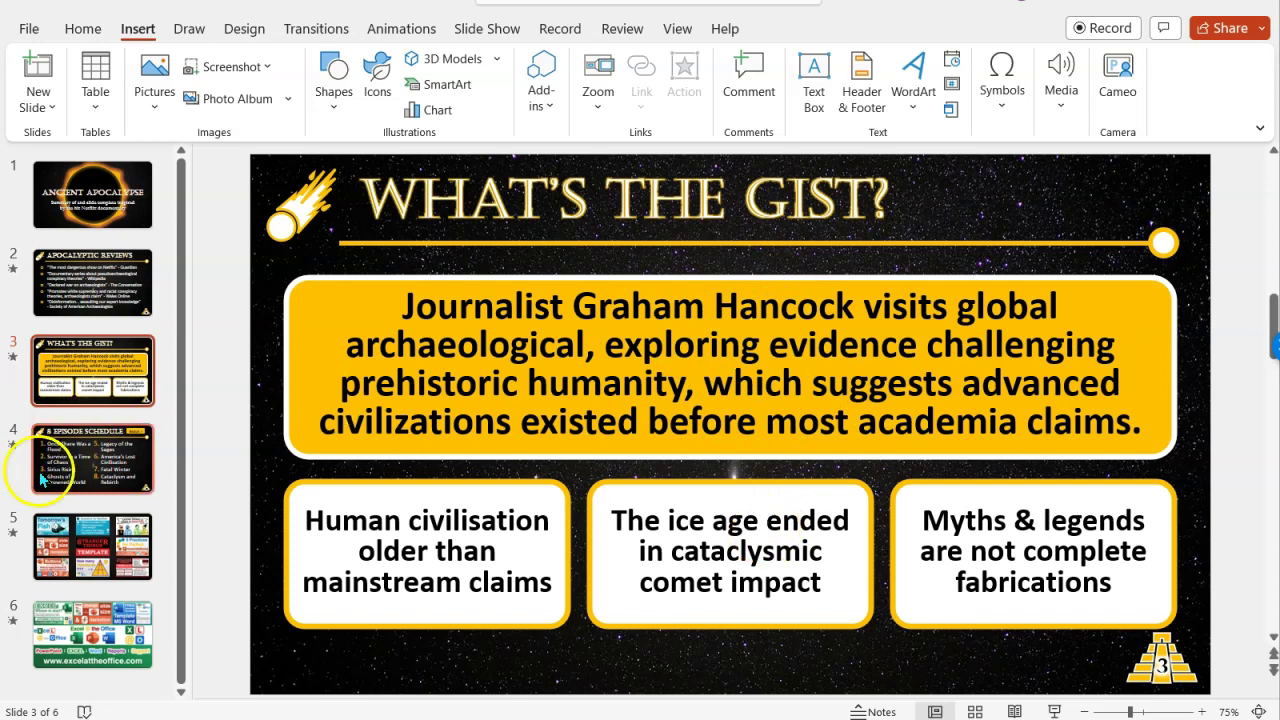
- Check slide 4's episode list, then select slide 2's review quotes text box
{"action": "left_click", "coordinate": [75, 475]}
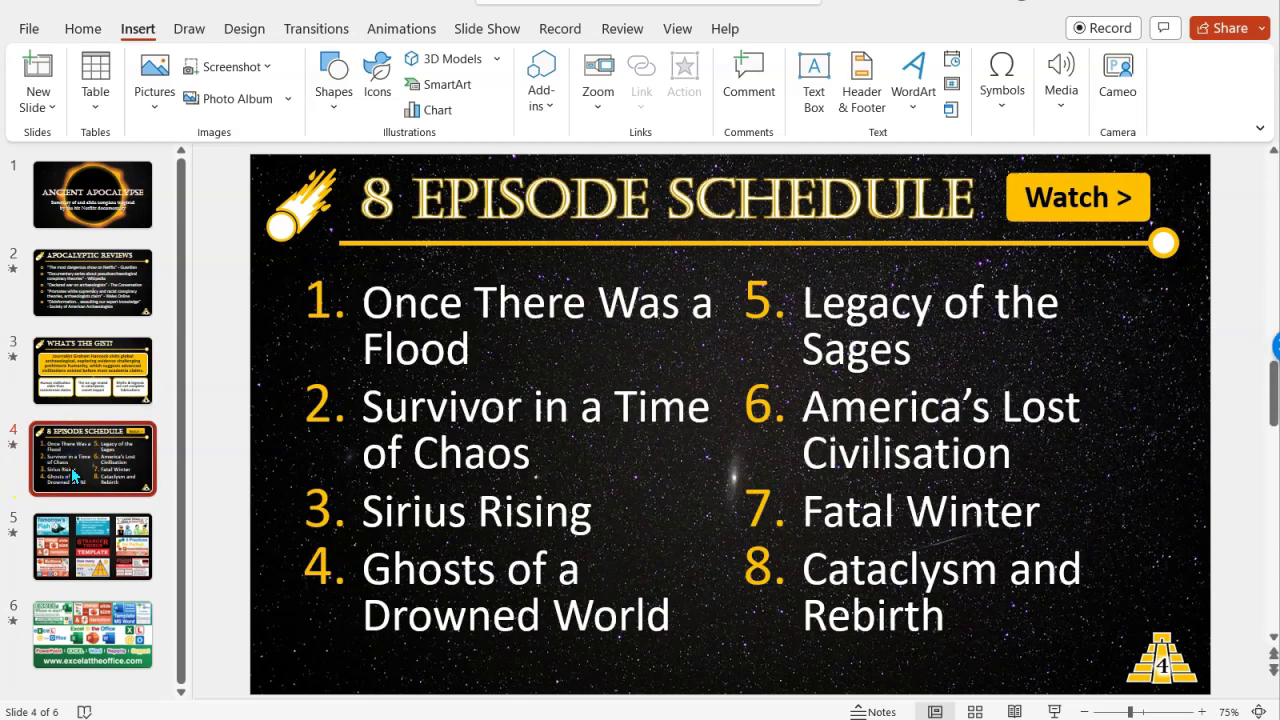
{"action": "left_click", "coordinate": [453, 285]}
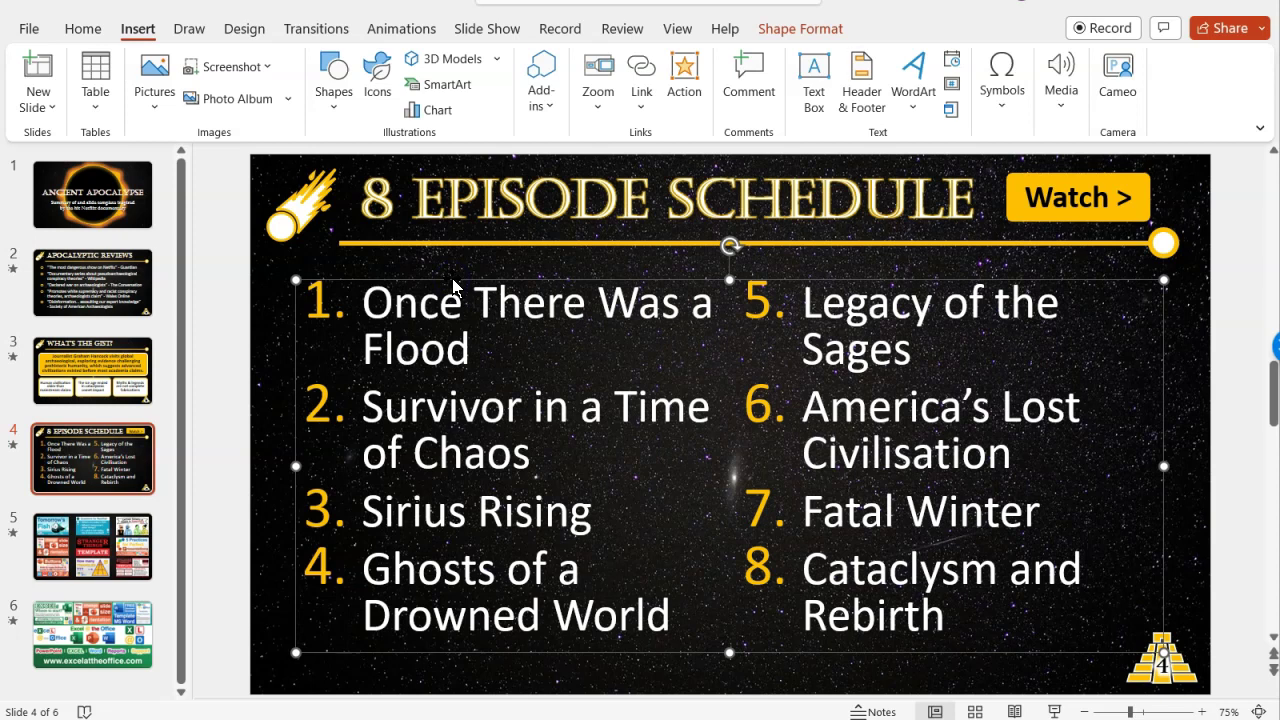
{"action": "left_click", "coordinate": [117, 275]}
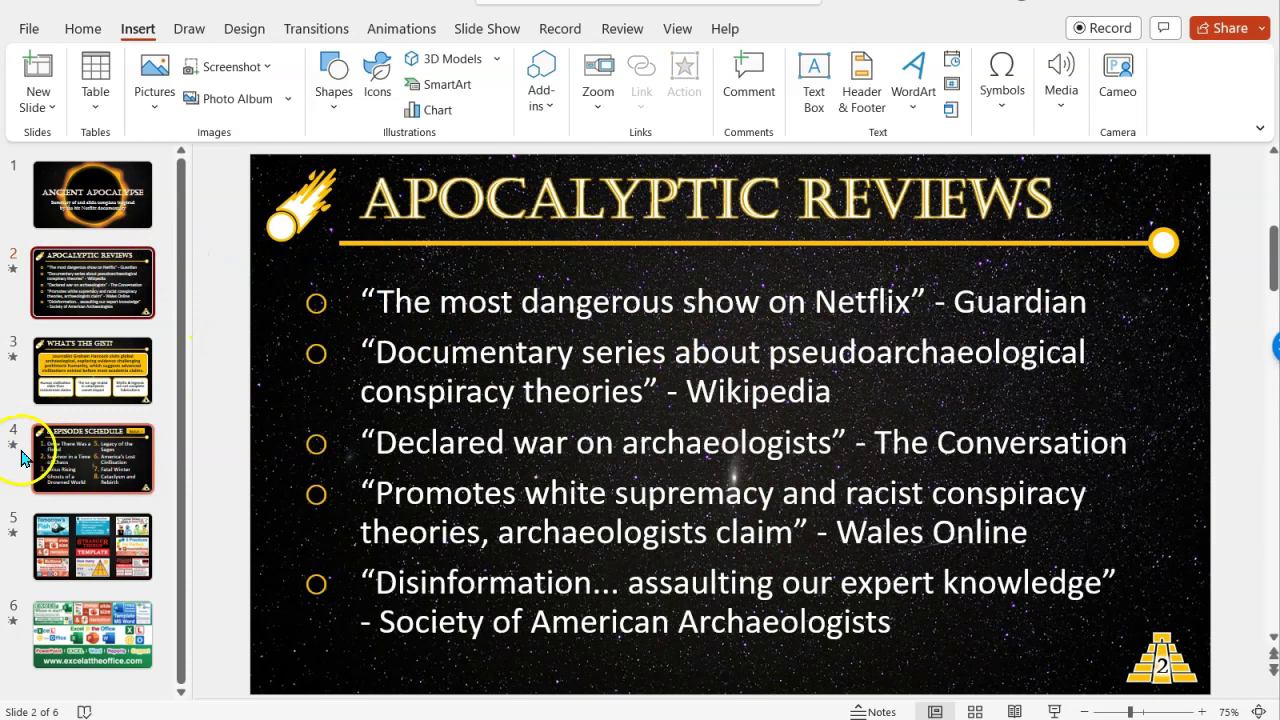
{"action": "left_click", "coordinate": [546, 282]}
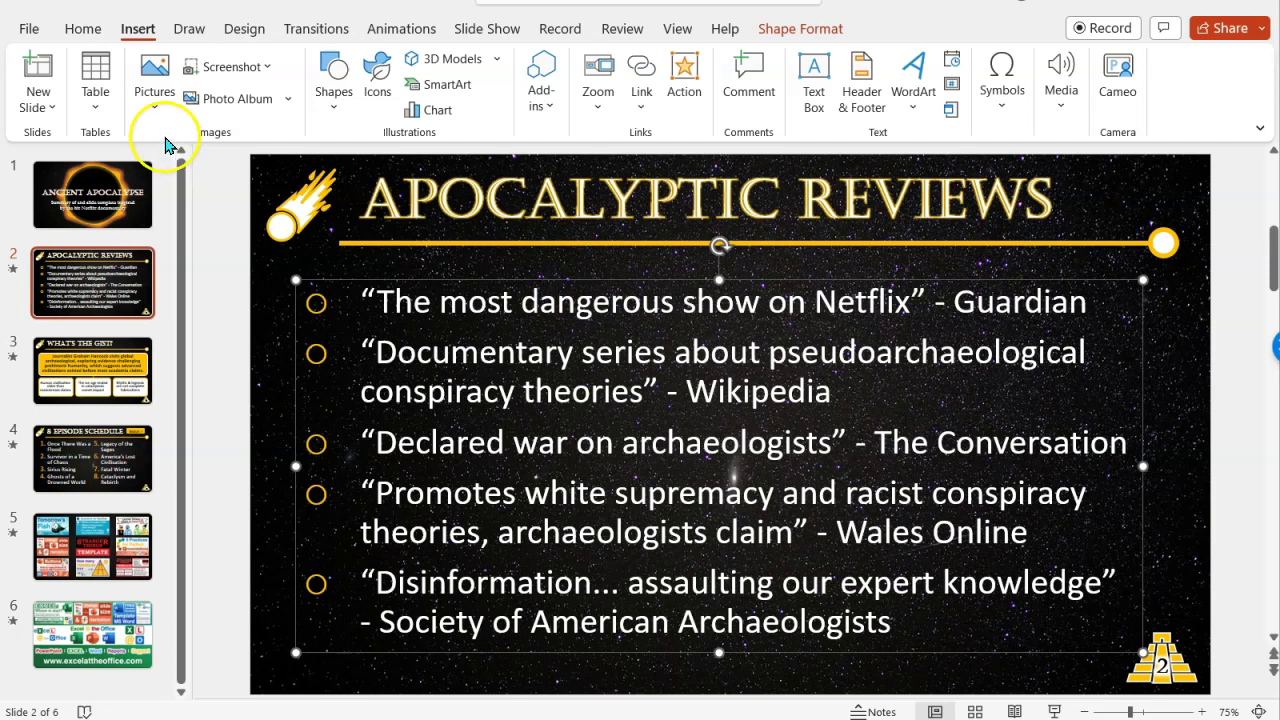
{"action": "left_click", "coordinate": [74, 29]}
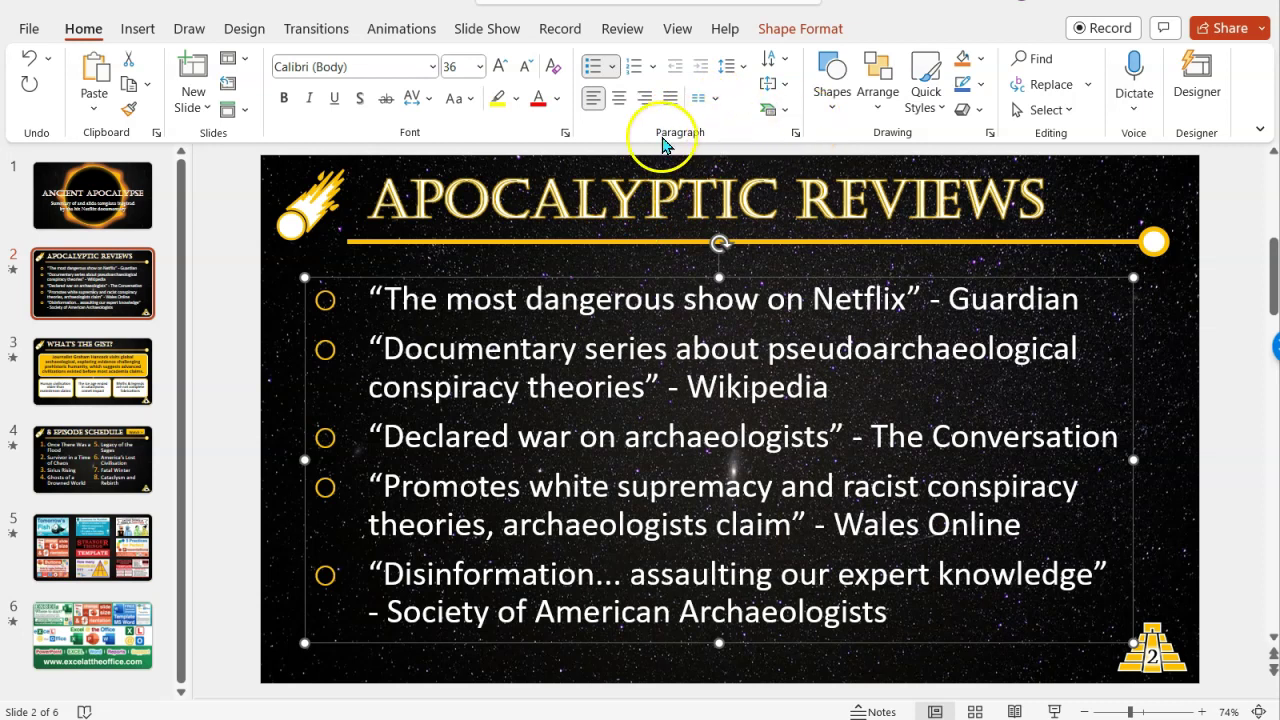
{"action": "left_click", "coordinate": [706, 100]}
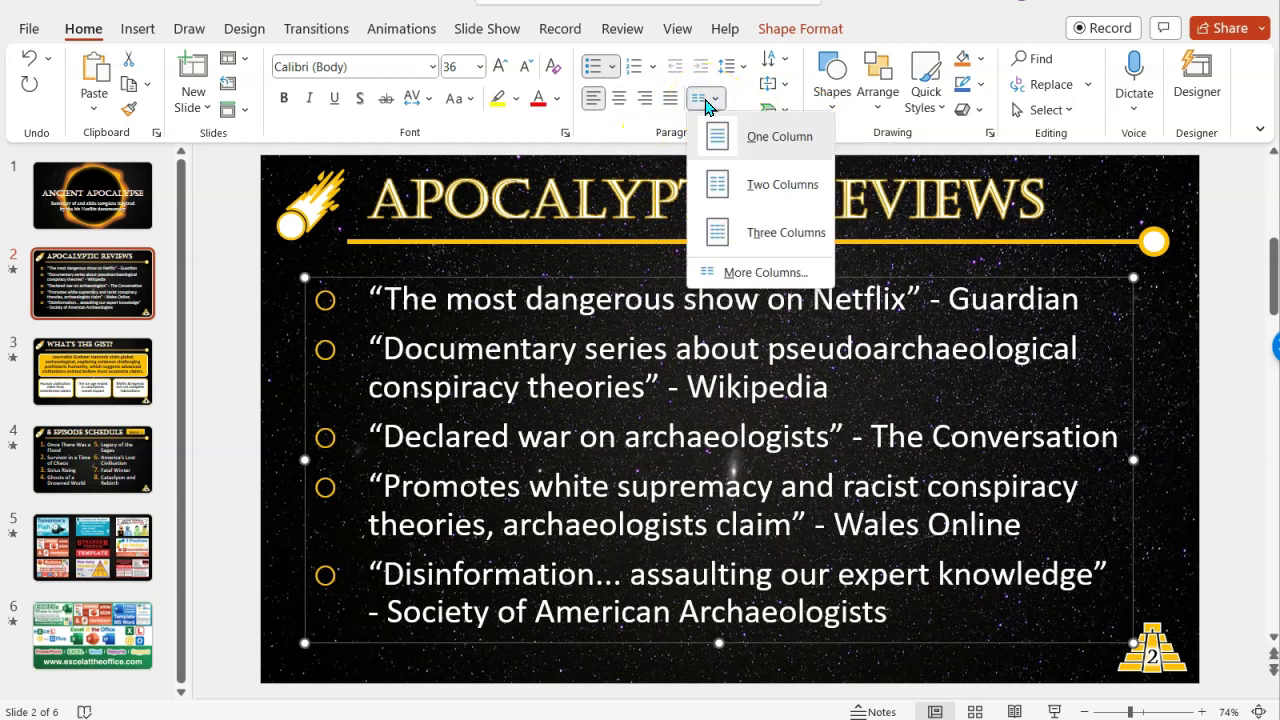
{"action": "left_click", "coordinate": [651, 129]}
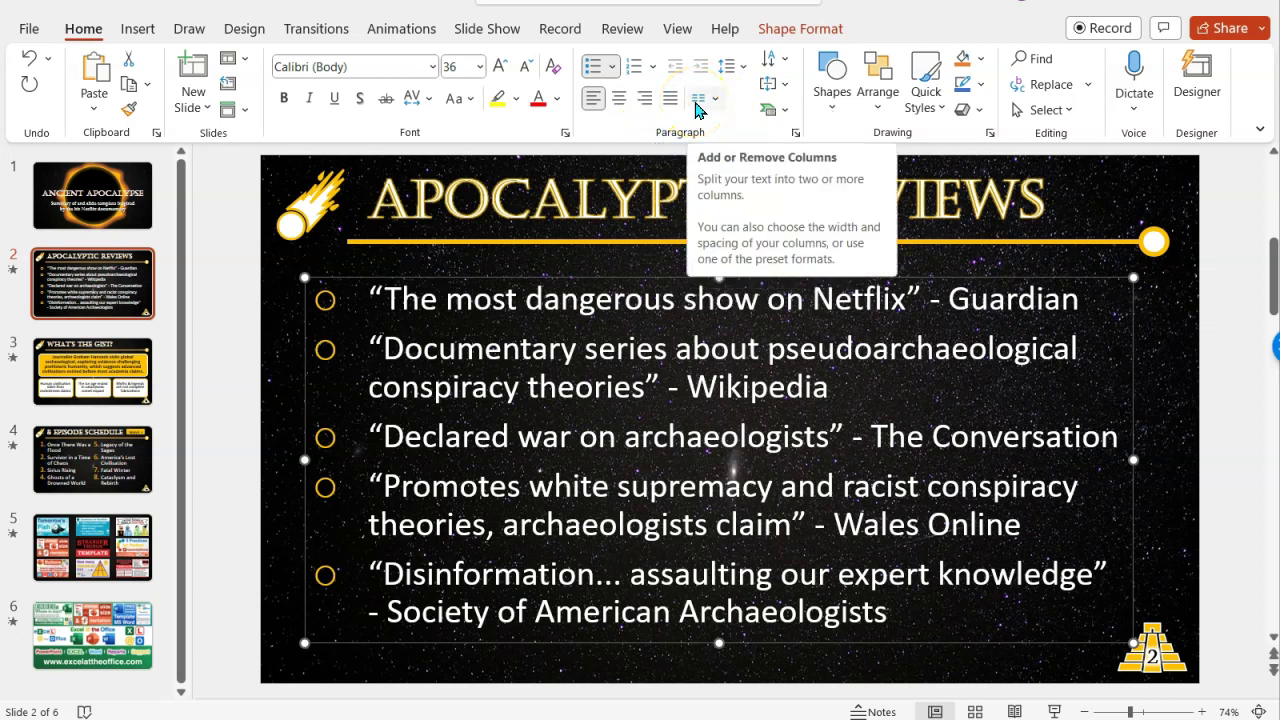
{"action": "left_click", "coordinate": [697, 100]}
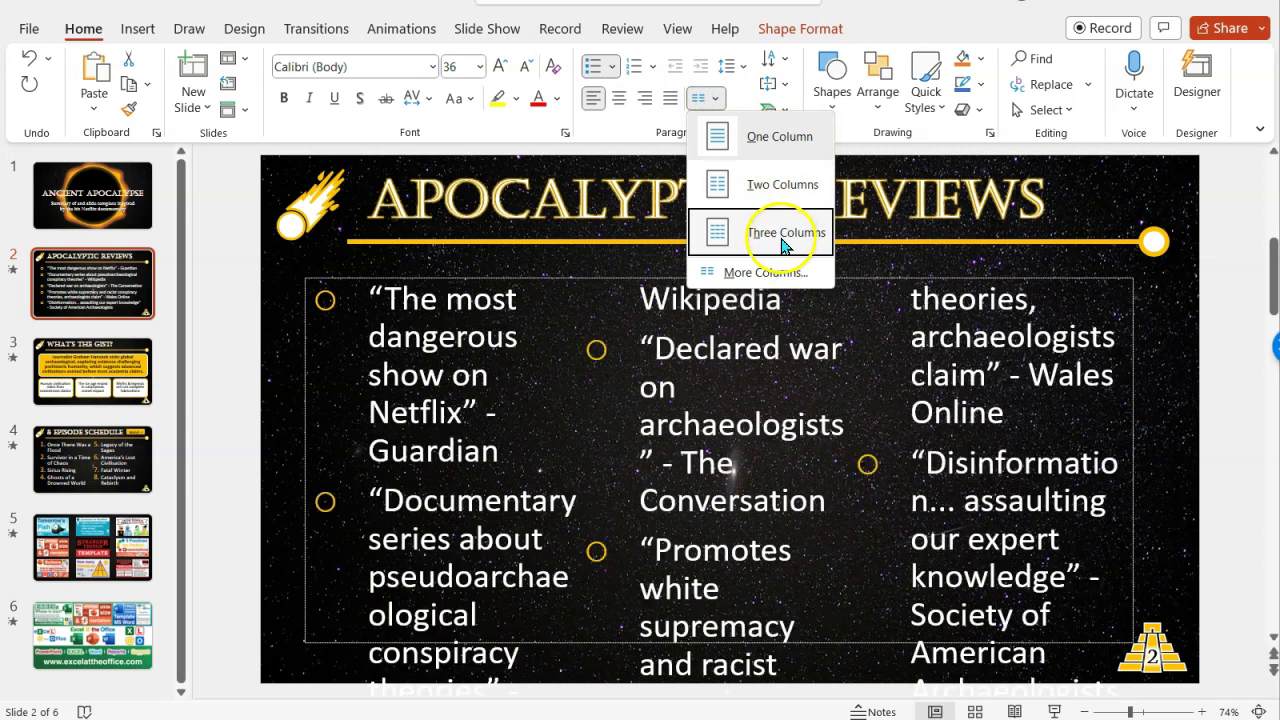
{"action": "left_click", "coordinate": [773, 184]}
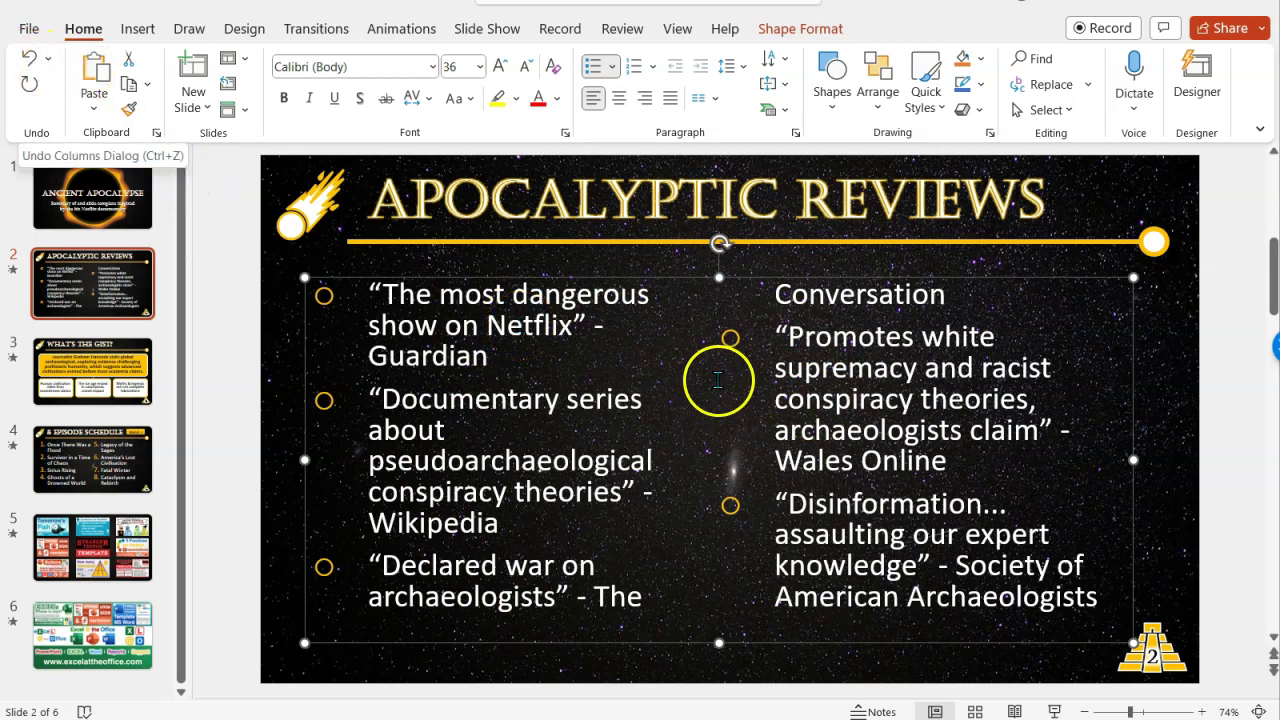
{"action": "left_click", "coordinate": [31, 62]}
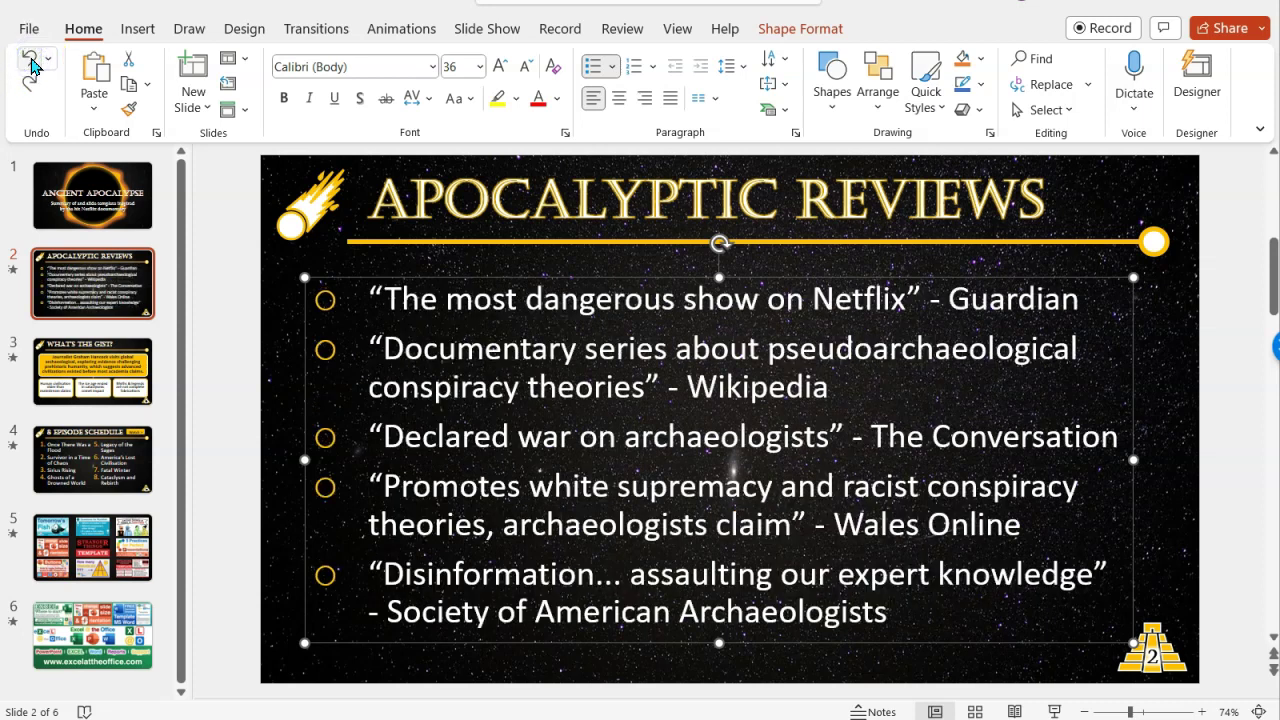
{"action": "left_click", "coordinate": [30, 82]}
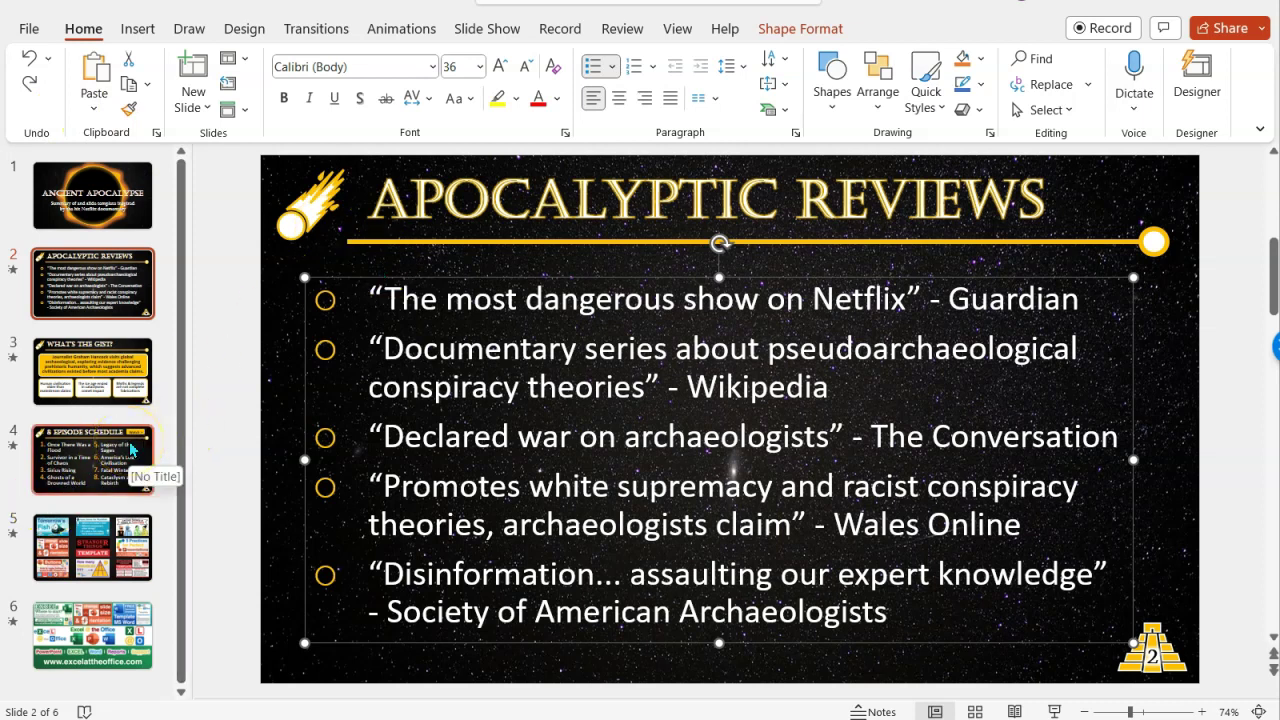
- Deselect the review quotes box and go to slide 1, the Ancient Apocalypse title slide
{"action": "key", "text": "Escape"}
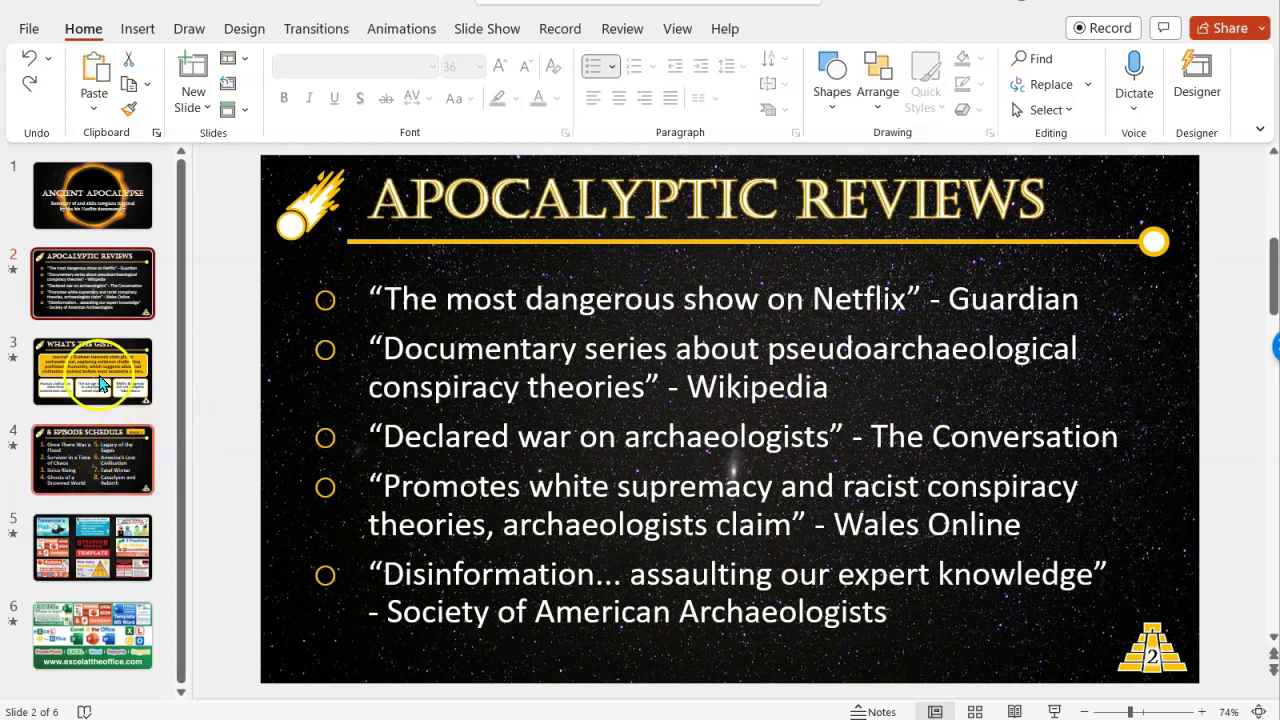
{"action": "left_click", "coordinate": [103, 220]}
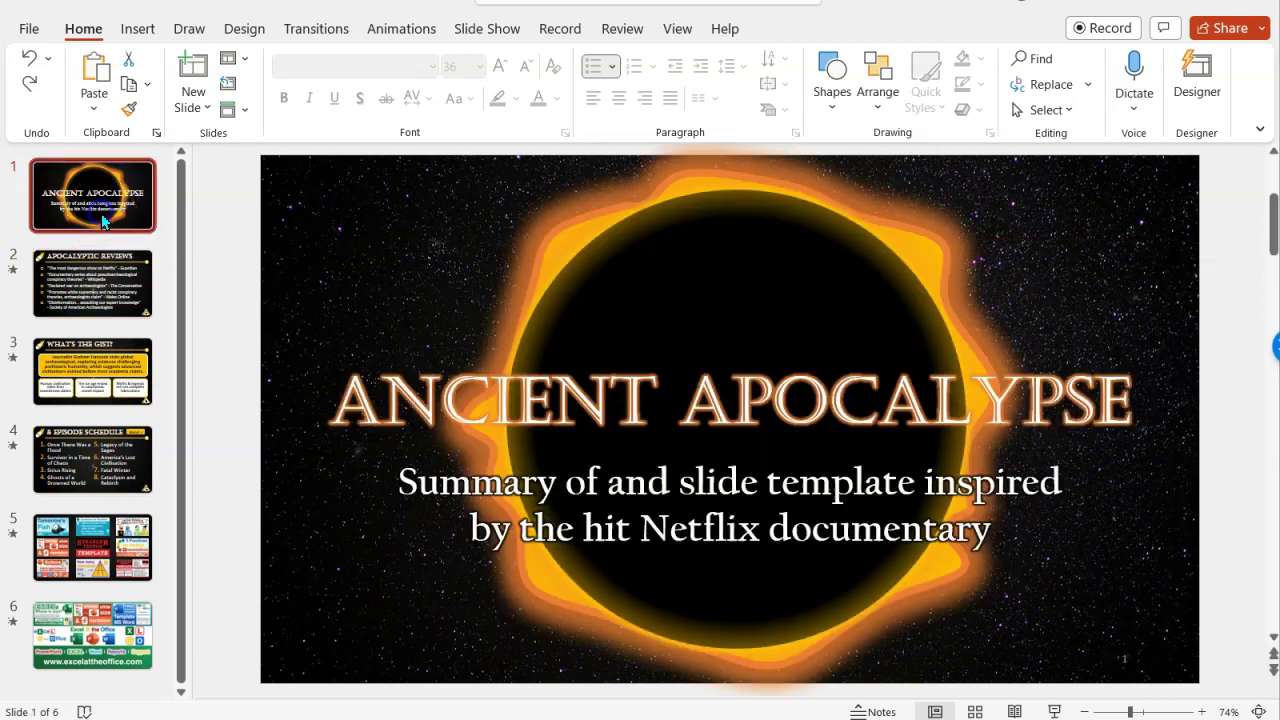